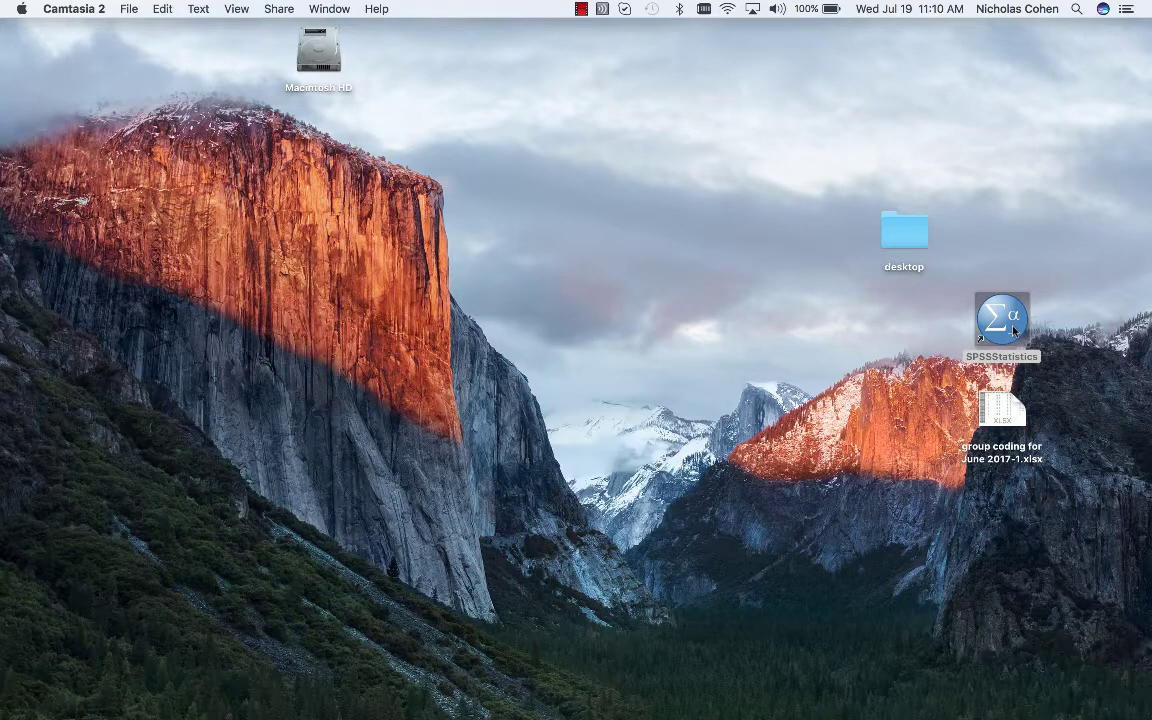
Start SPSS Statistics with a new dataset and filter the Open Data file types to Excel
double_click(1013, 331)
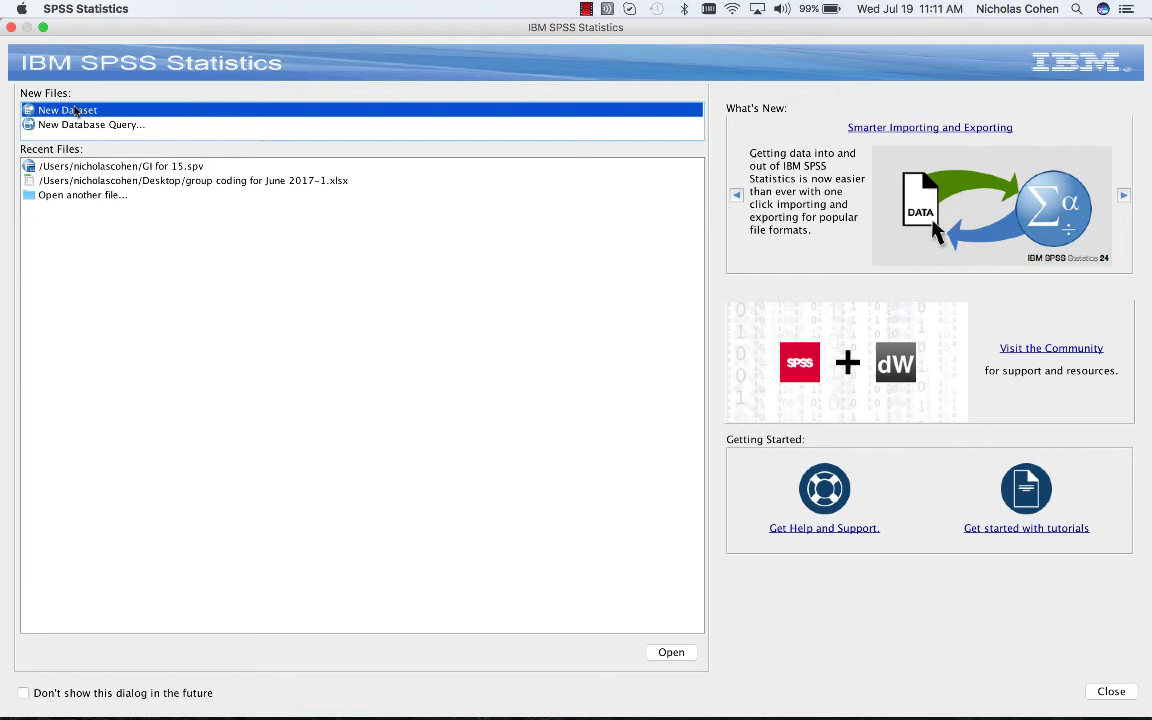
double_click(76, 113)
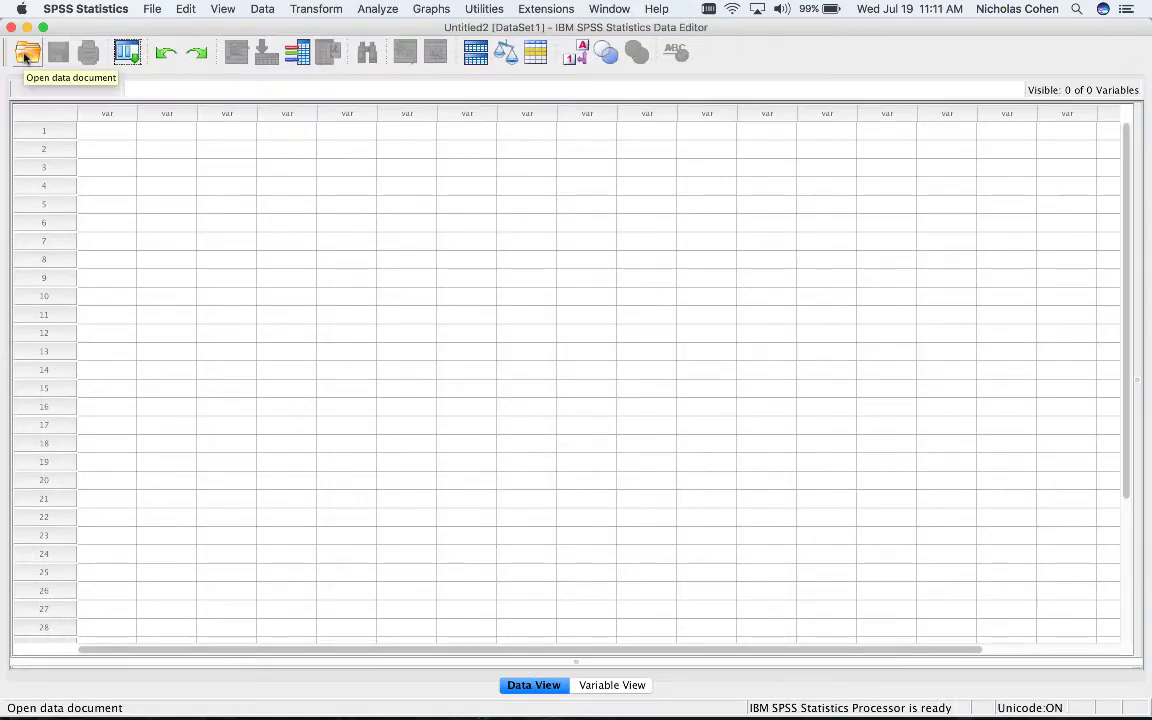
left_click(27, 55)
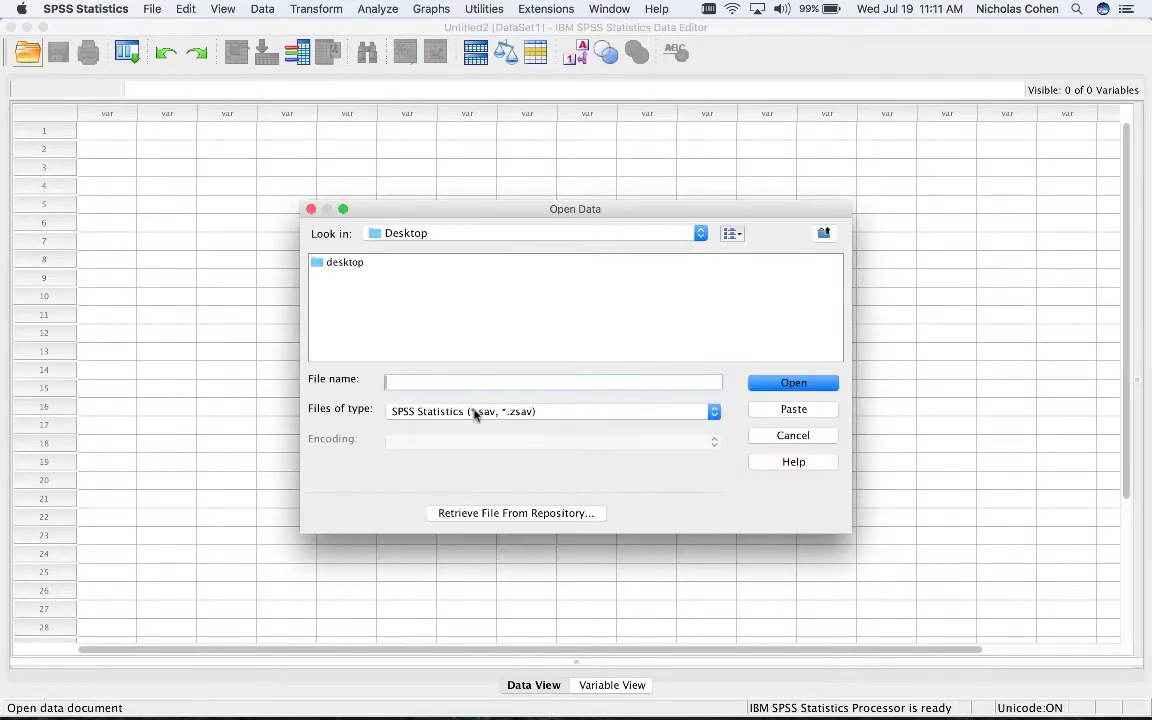
left_click(476, 415)
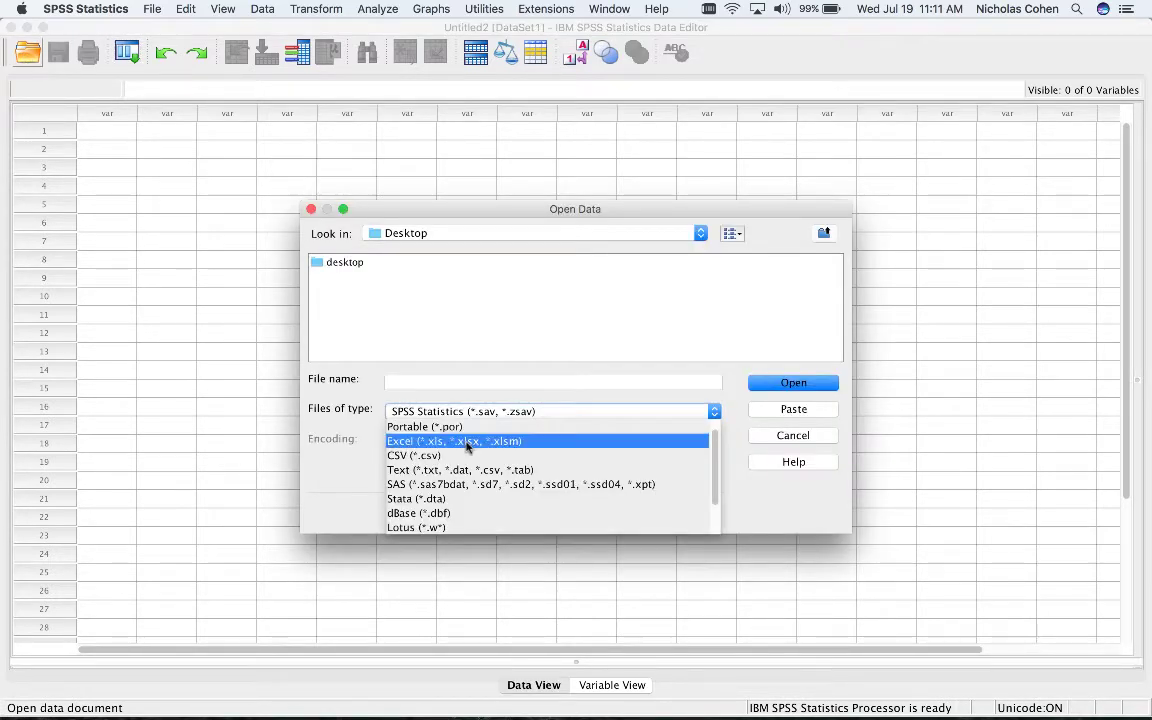
left_click(467, 447)
Browse to the Desktop folder and select group coding for June 2017-1.xlsx
left_click(343, 209)
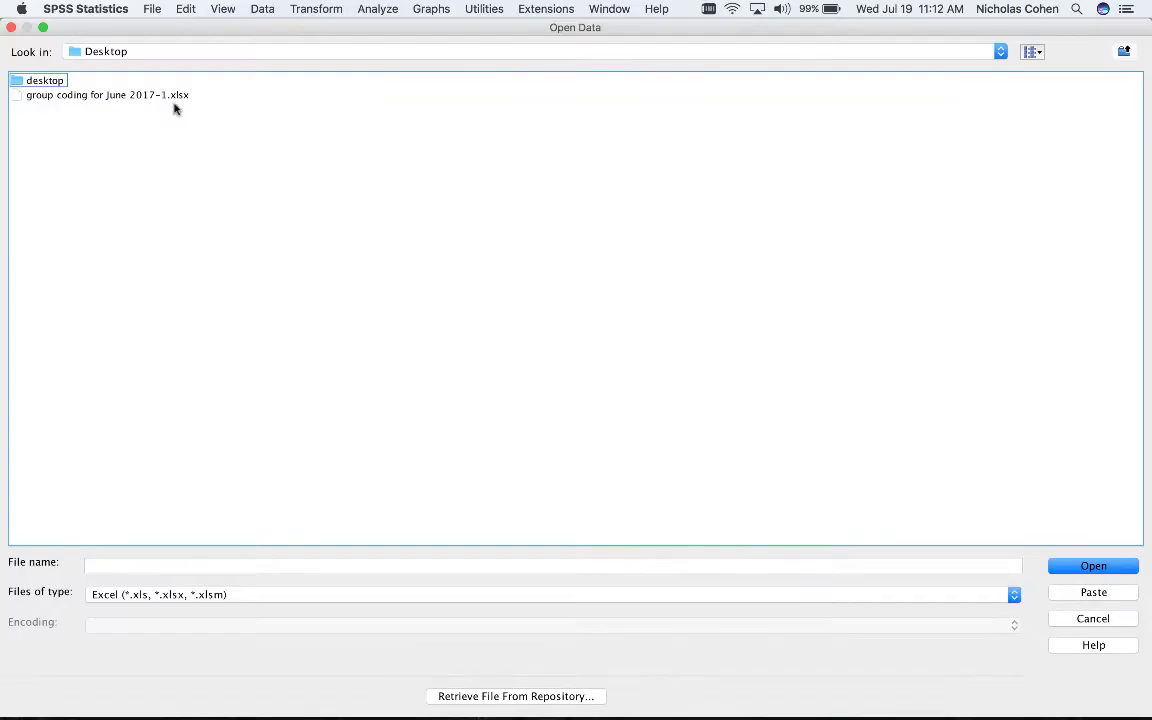
left_click(205, 51)
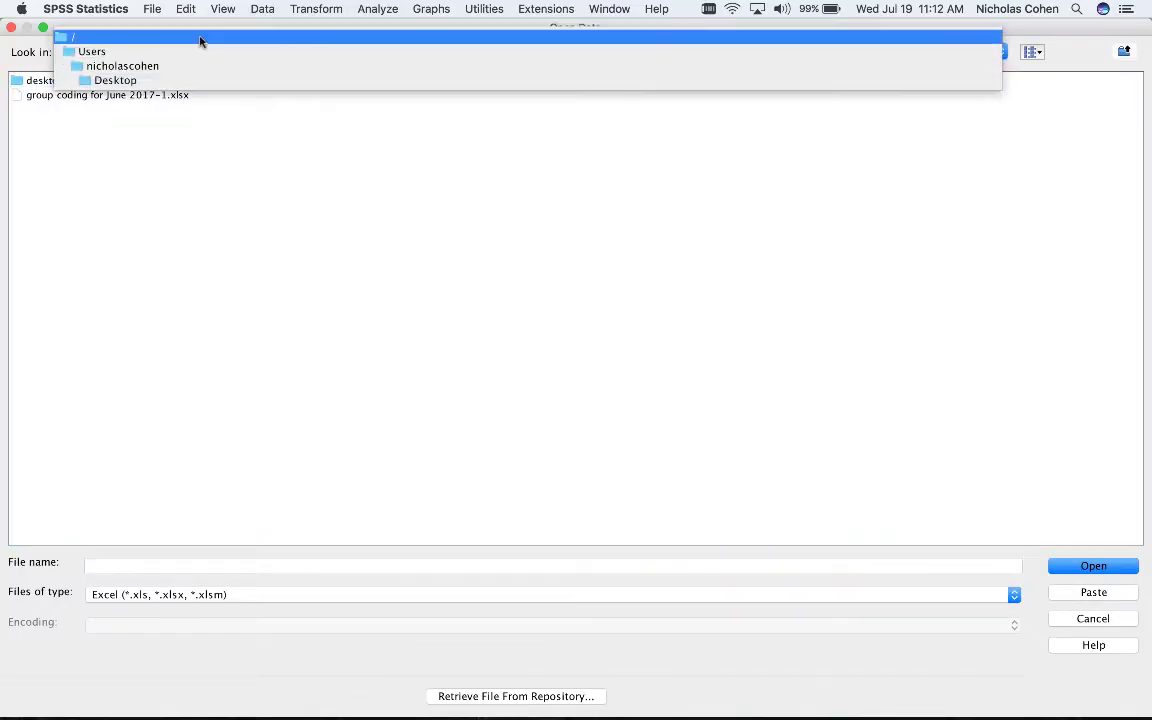
left_click(200, 38)
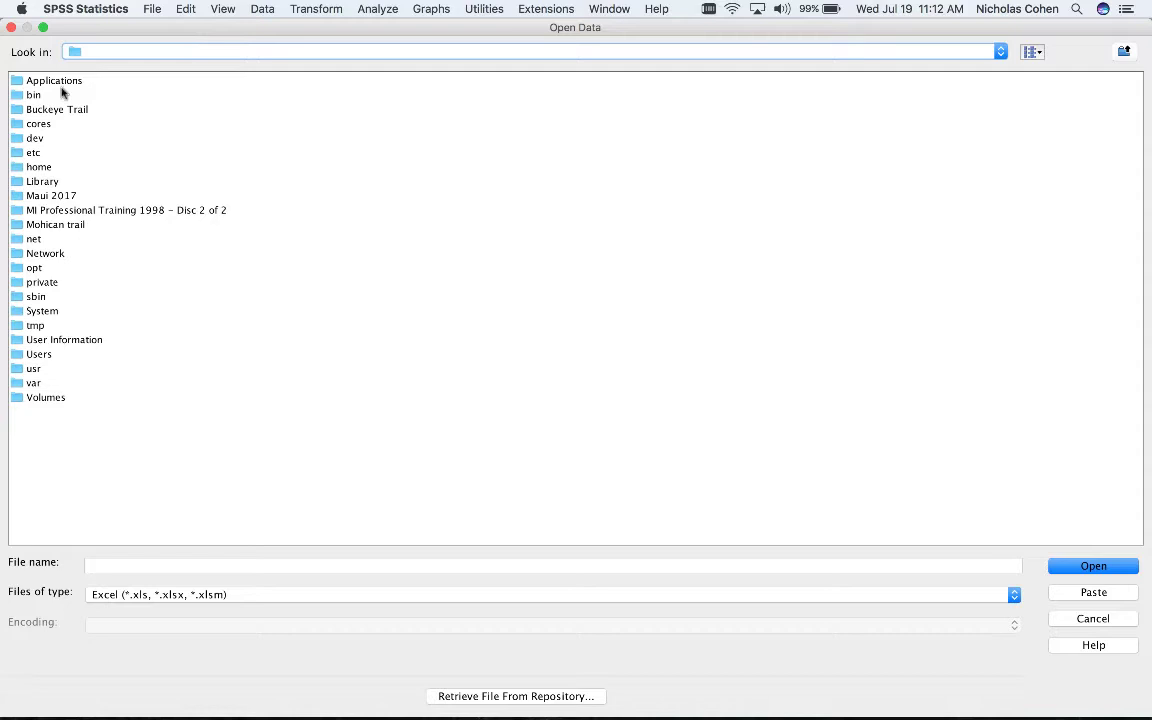
left_click(33, 355)
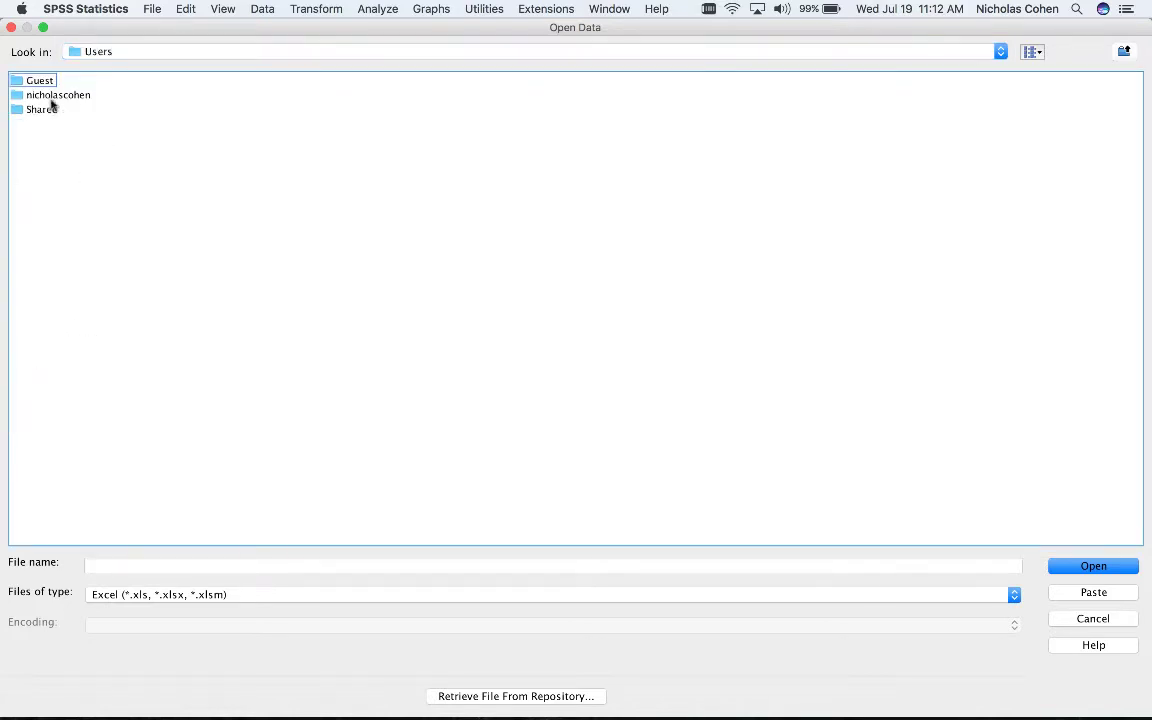
double_click(55, 94)
double_click(45, 95)
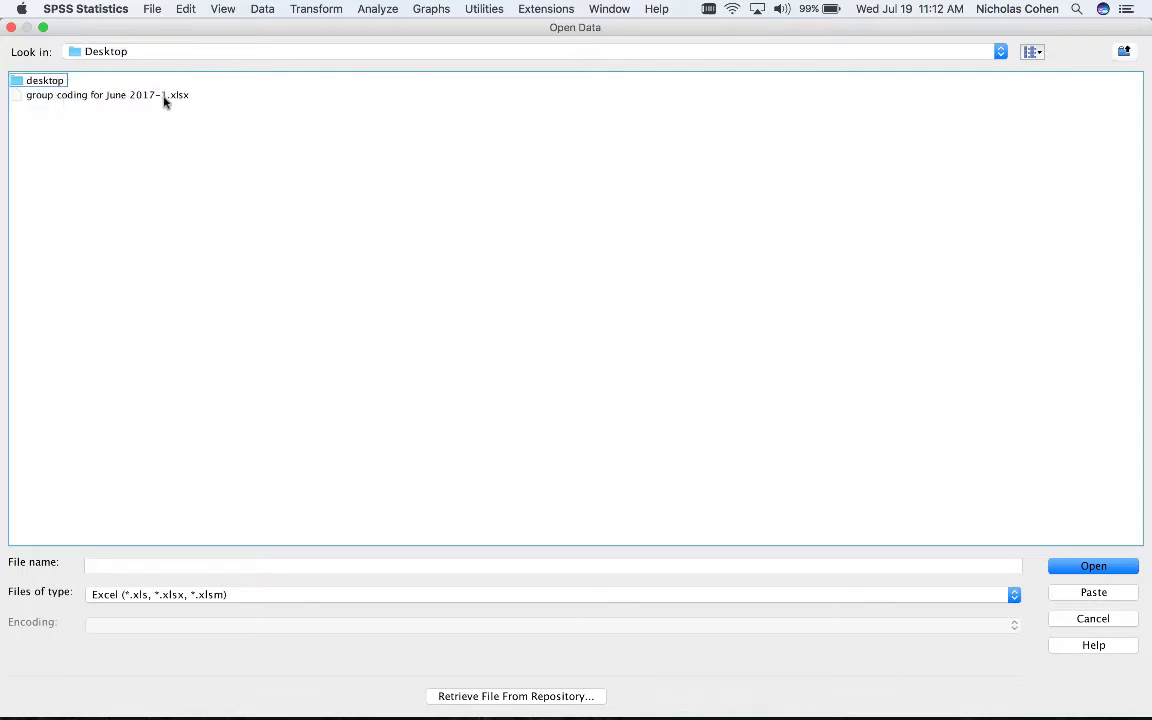
left_click(160, 95)
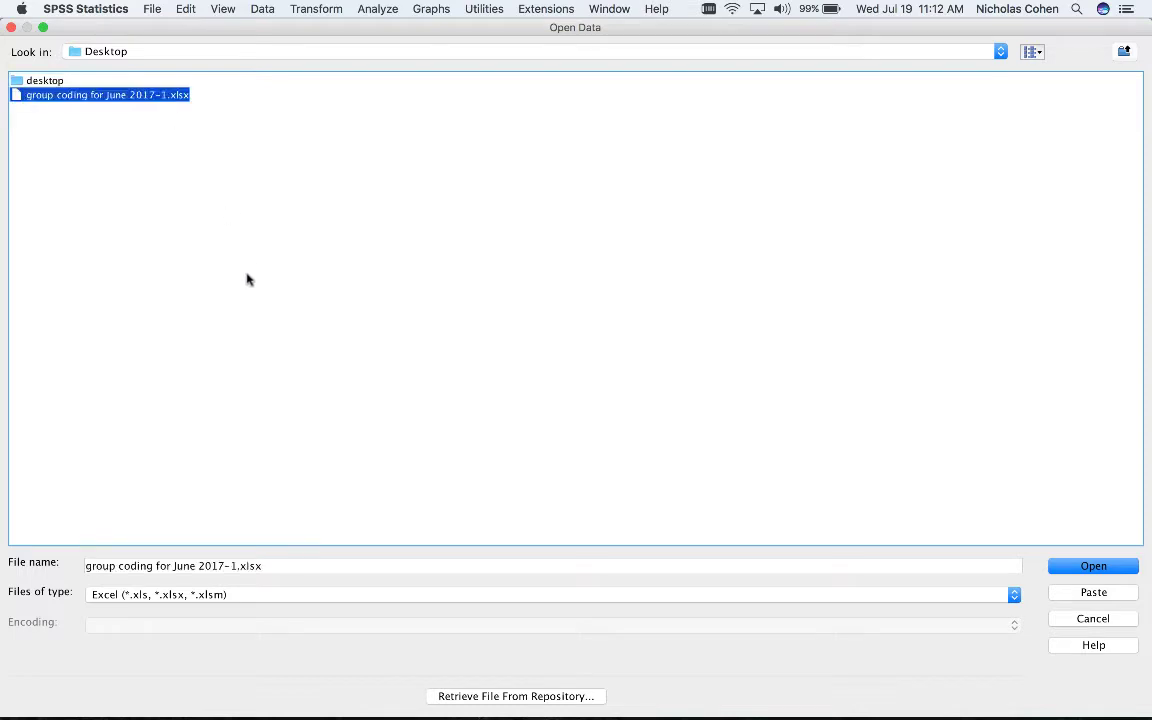
Open the xlsx file and import it, reading variable names from the first row
left_click(1094, 567)
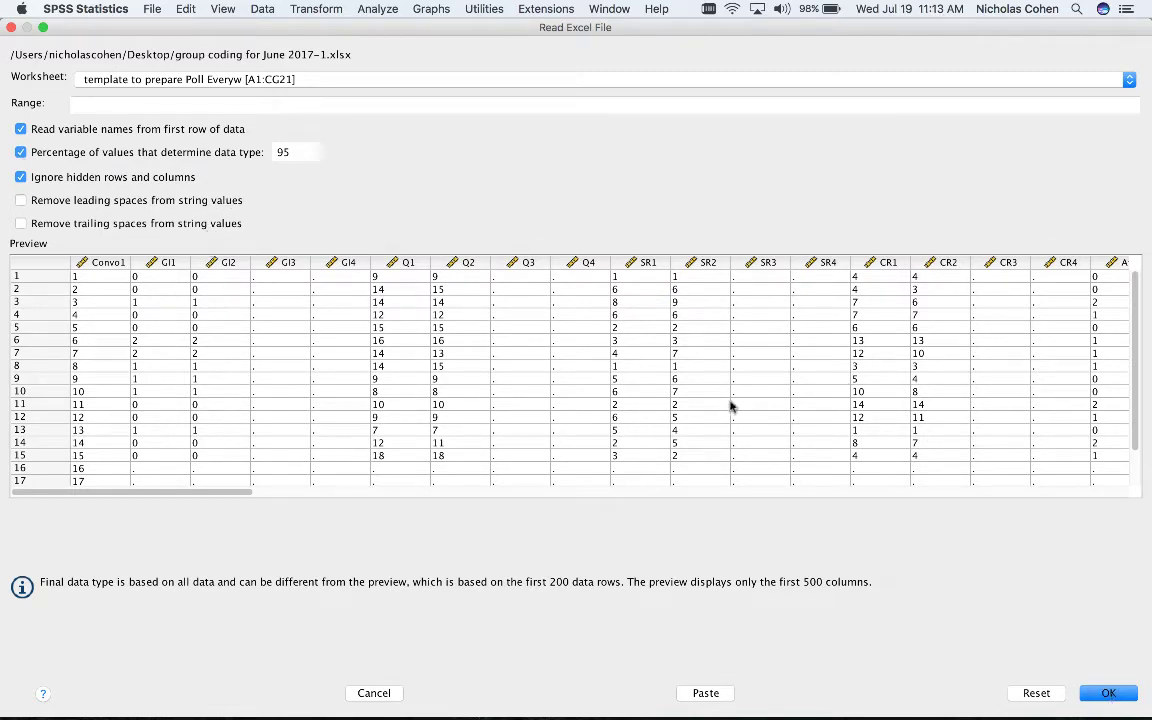
left_click(1110, 693)
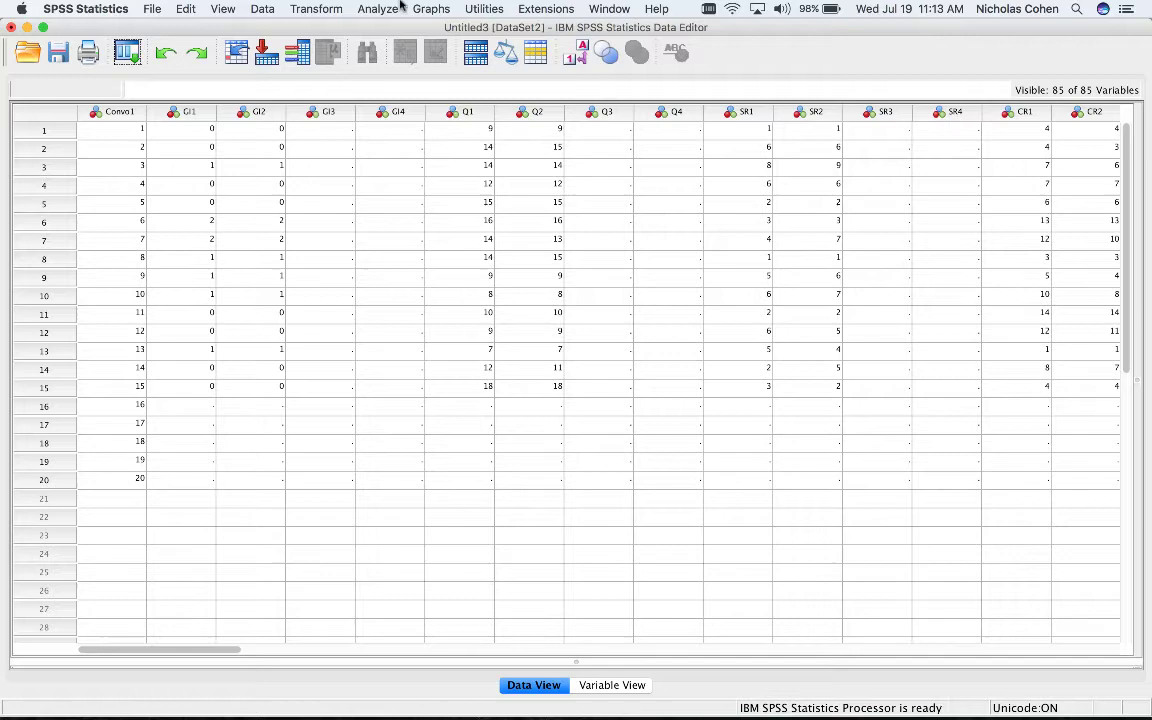
In Analyze > Scale > Reliability Analysis, add GI-1 and GI-2 as items and open Statistics
left_click(380, 9)
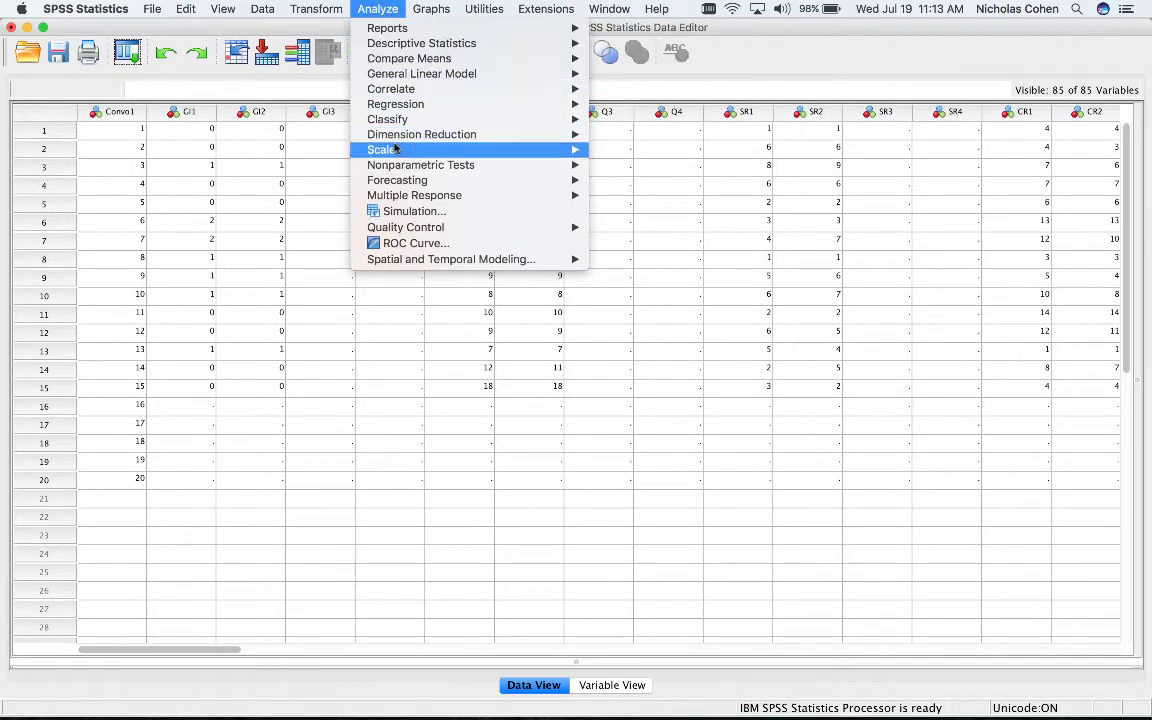
mouse_move(397, 151)
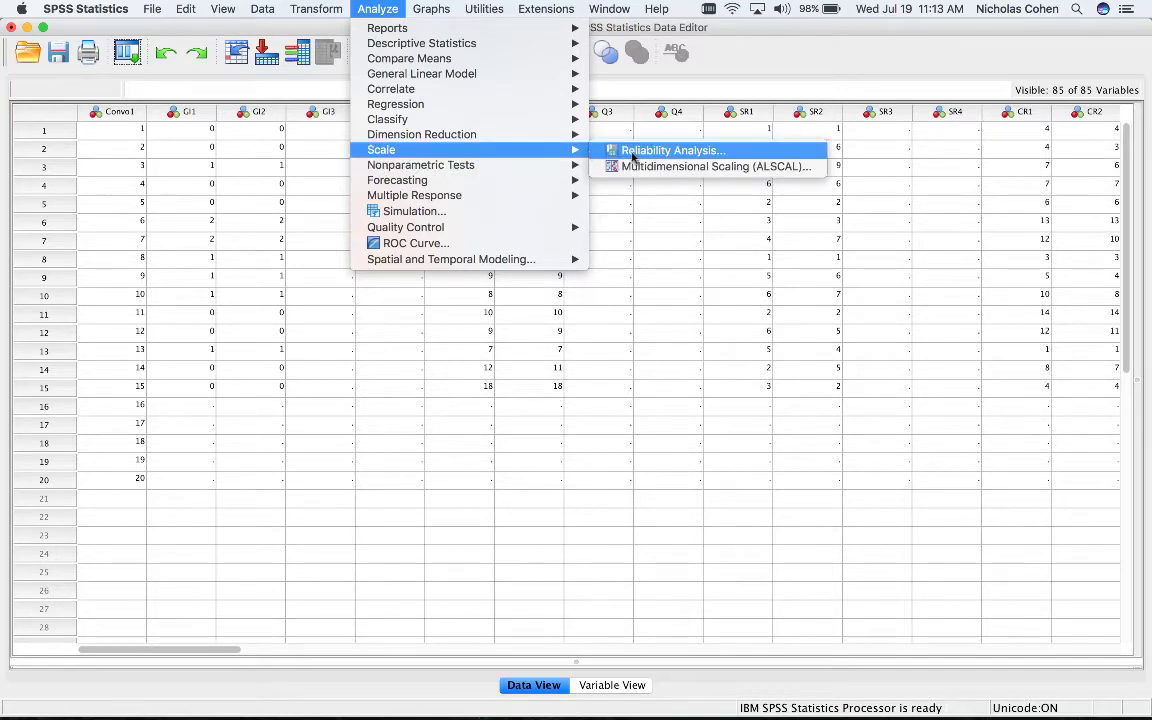
left_click(632, 151)
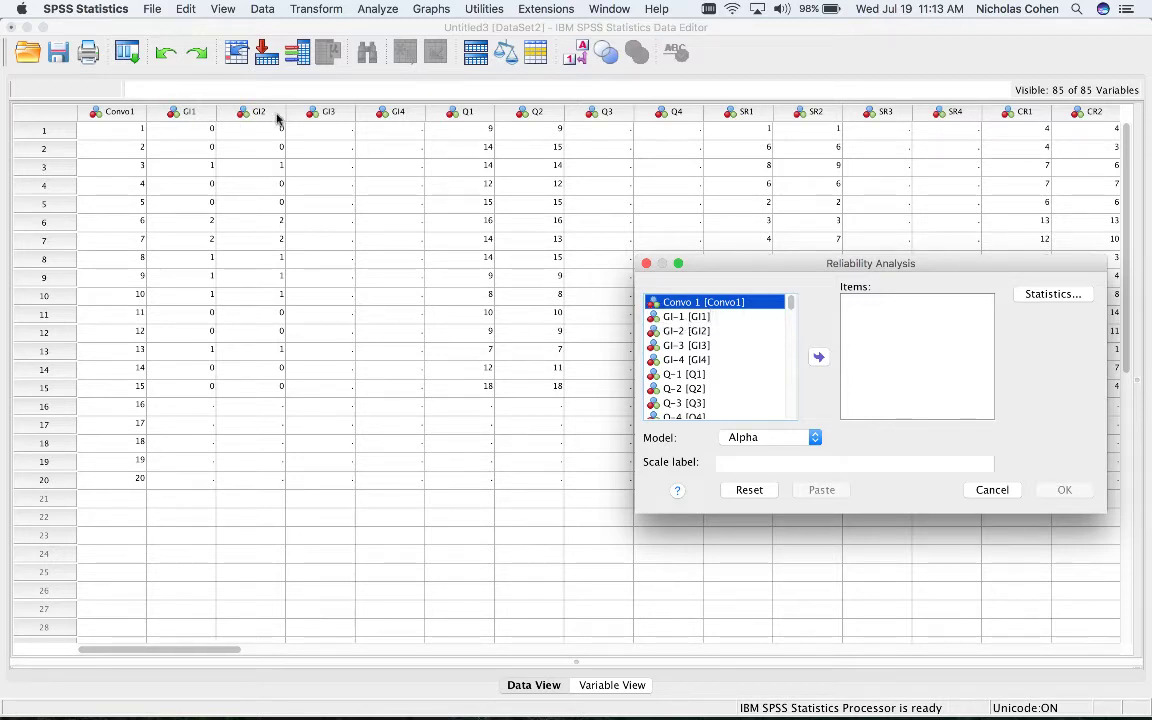
left_click(671, 318)
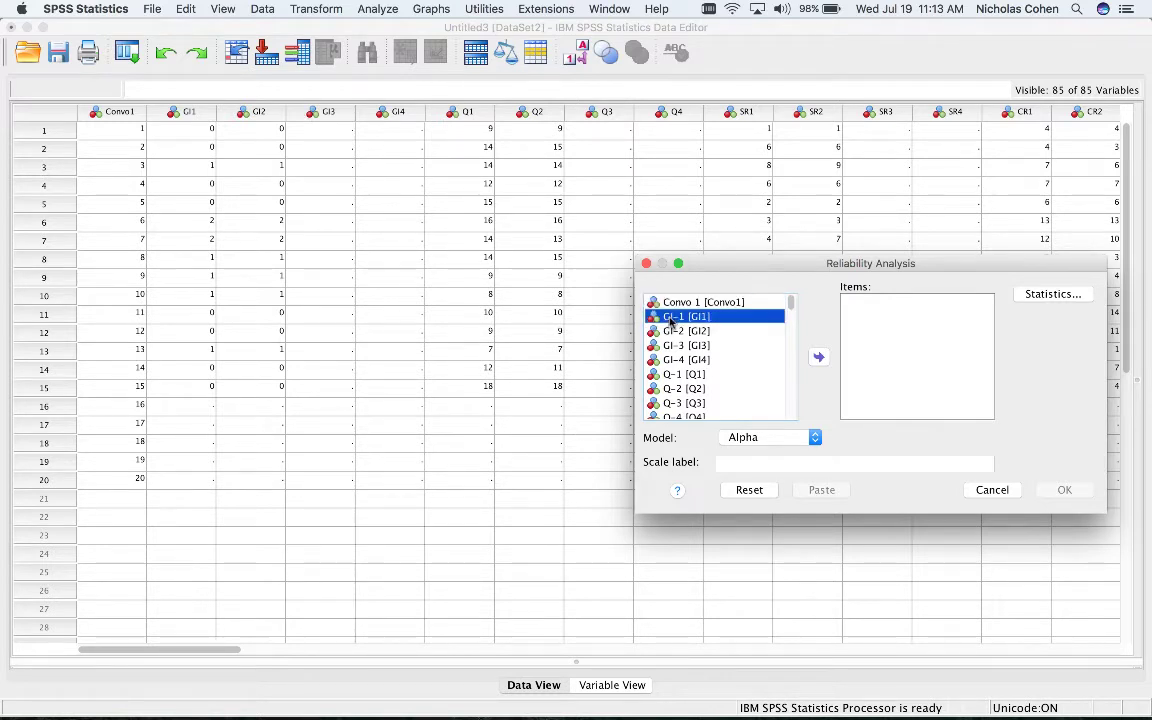
left_click(687, 332, "shift")
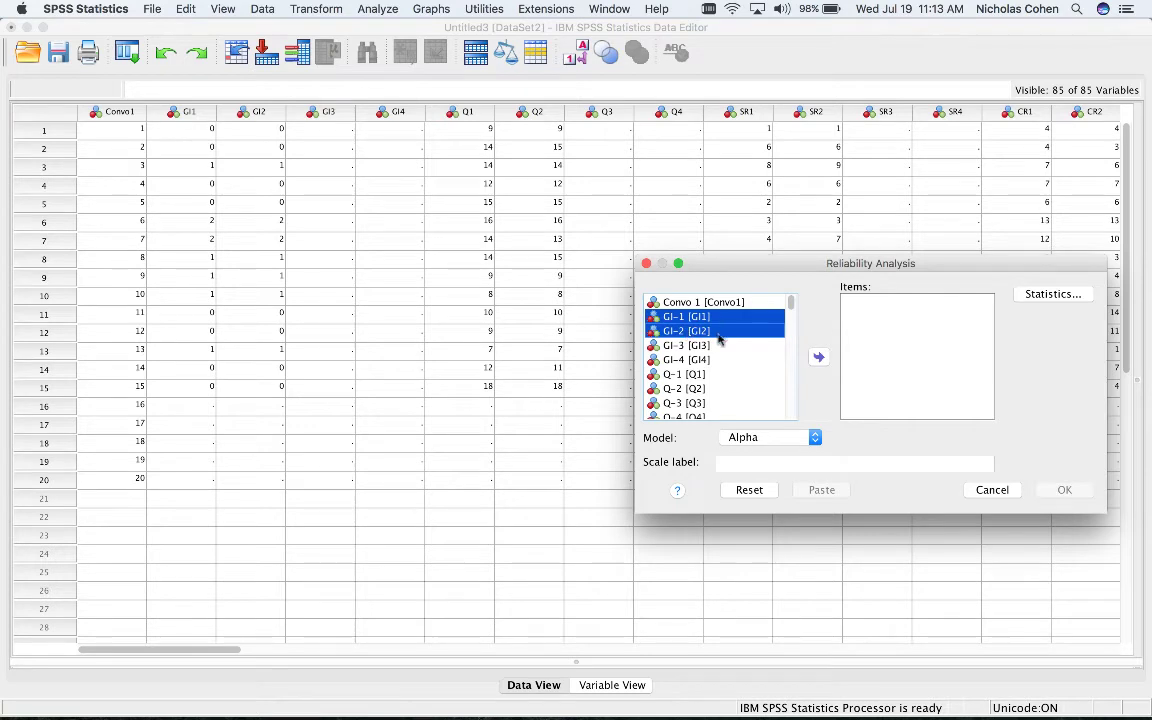
left_click(820, 357)
left_click(817, 359)
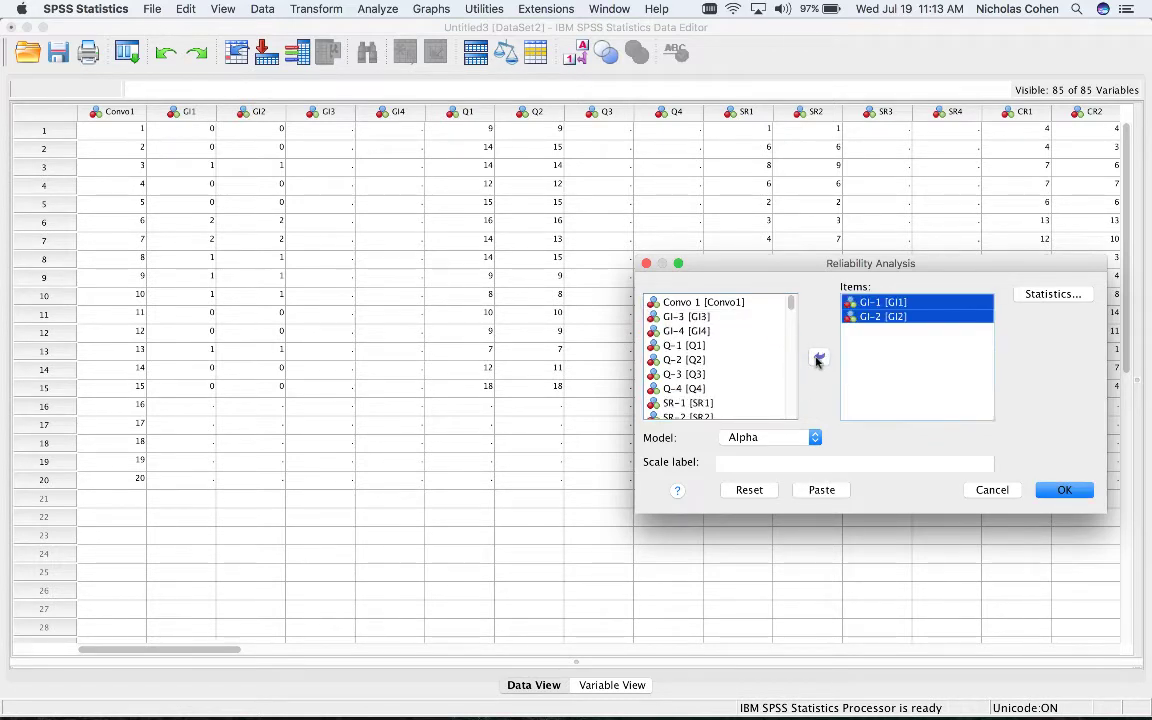
left_click(1036, 295)
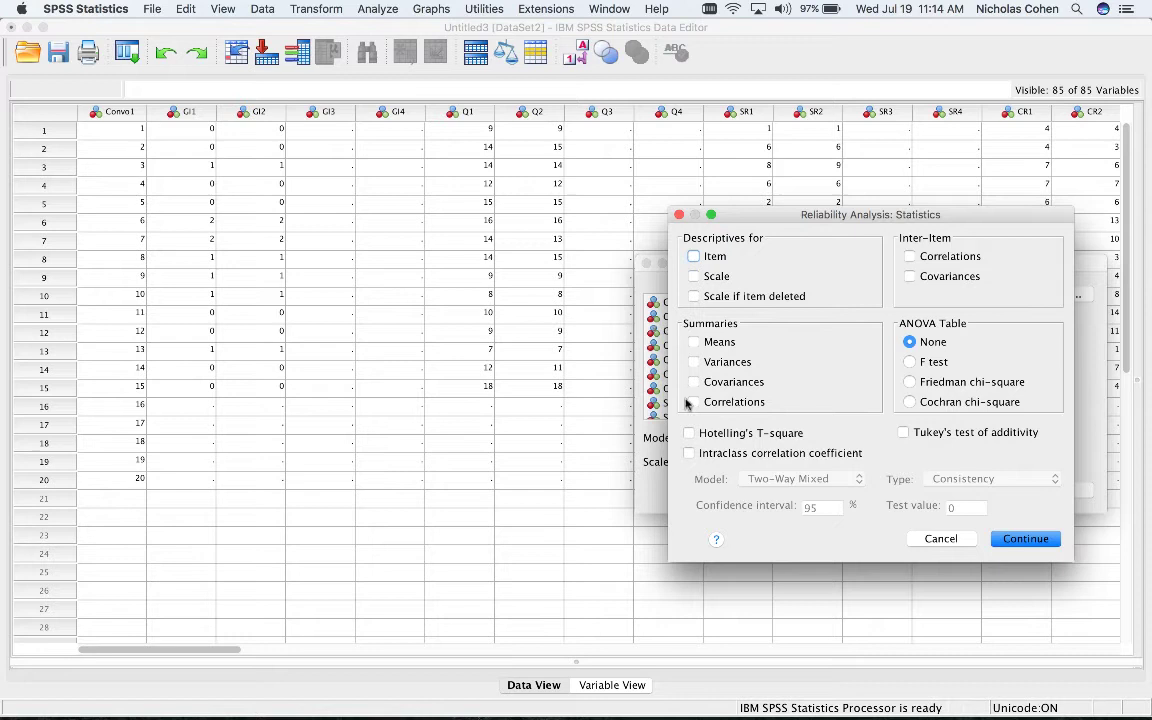
Enable the intraclass correlation coefficient (Two-Way Mixed, Consistency, 95%) and confirm the statistics
left_click(688, 454)
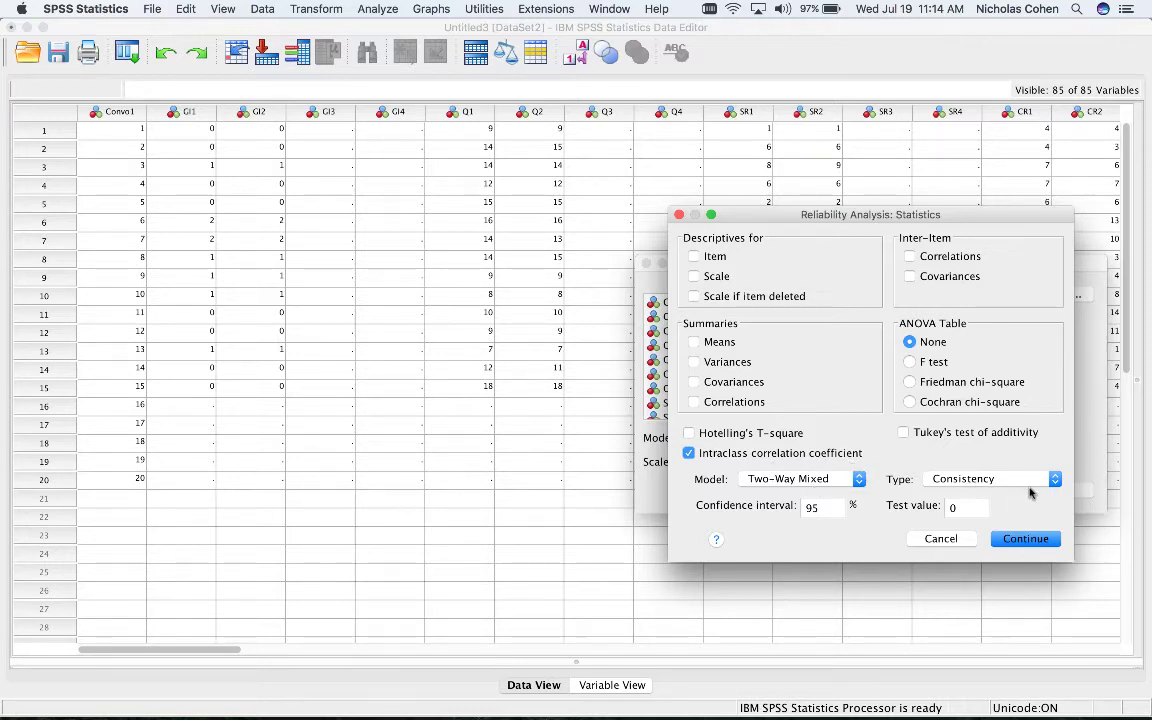
left_click(1027, 540)
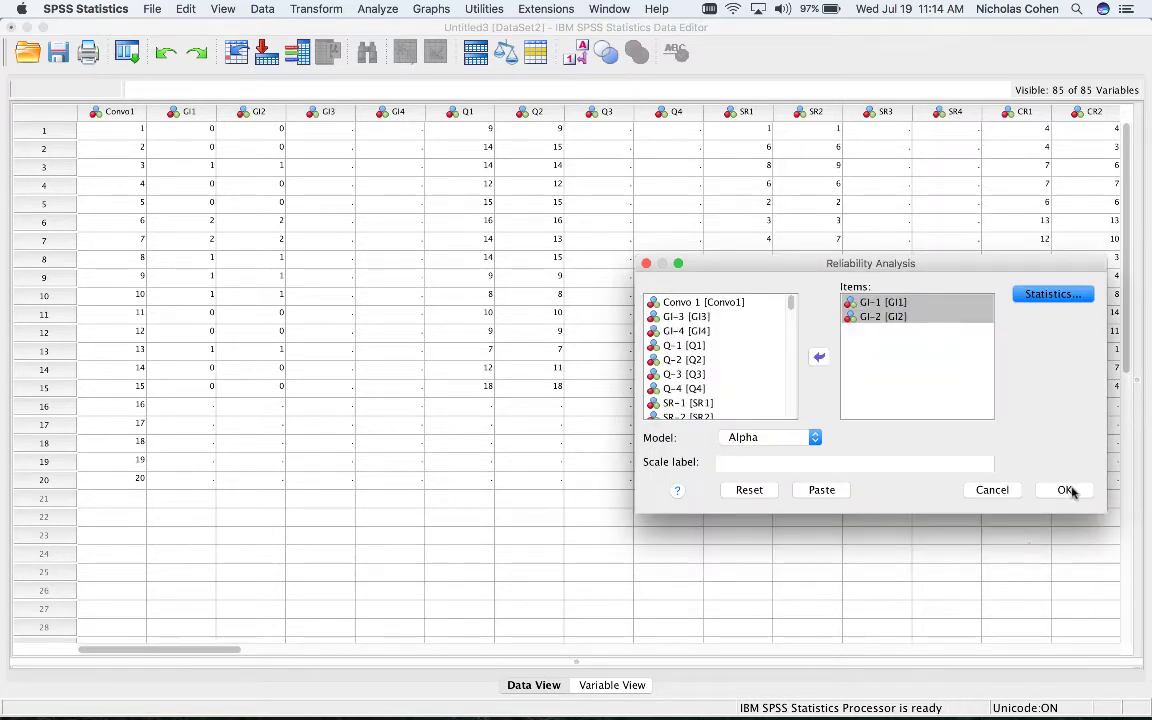
left_click(1066, 490)
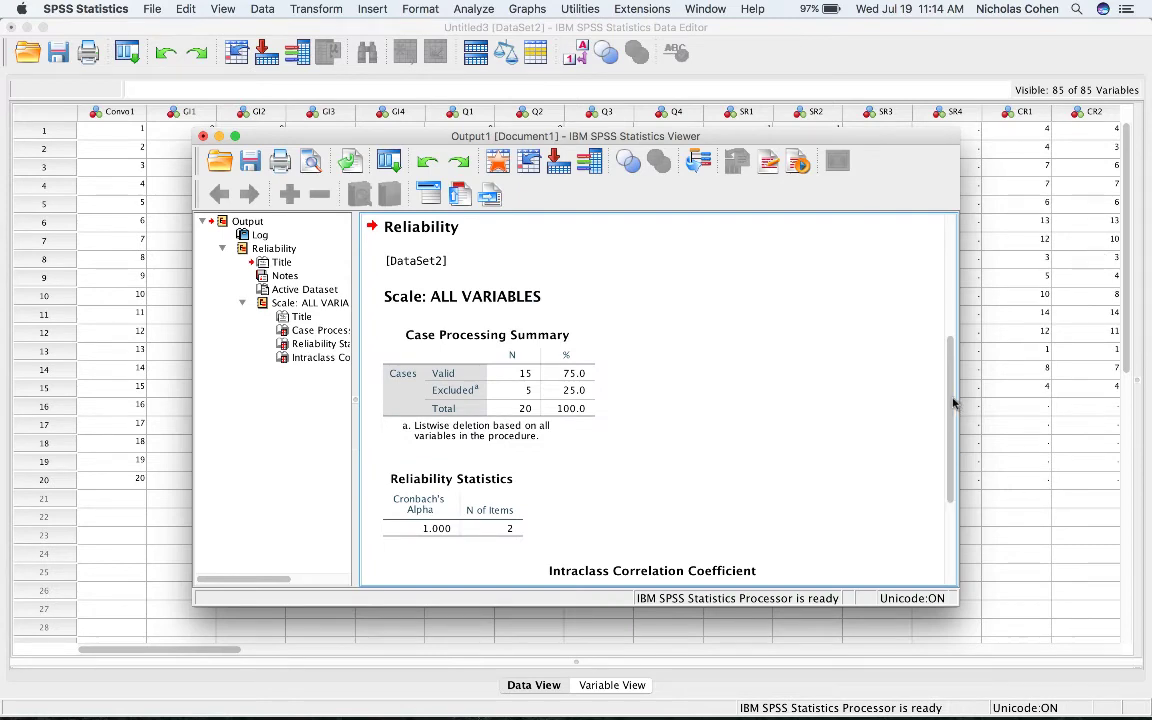
left_click_drag(953, 403, 951, 478)
left_click(541, 468)
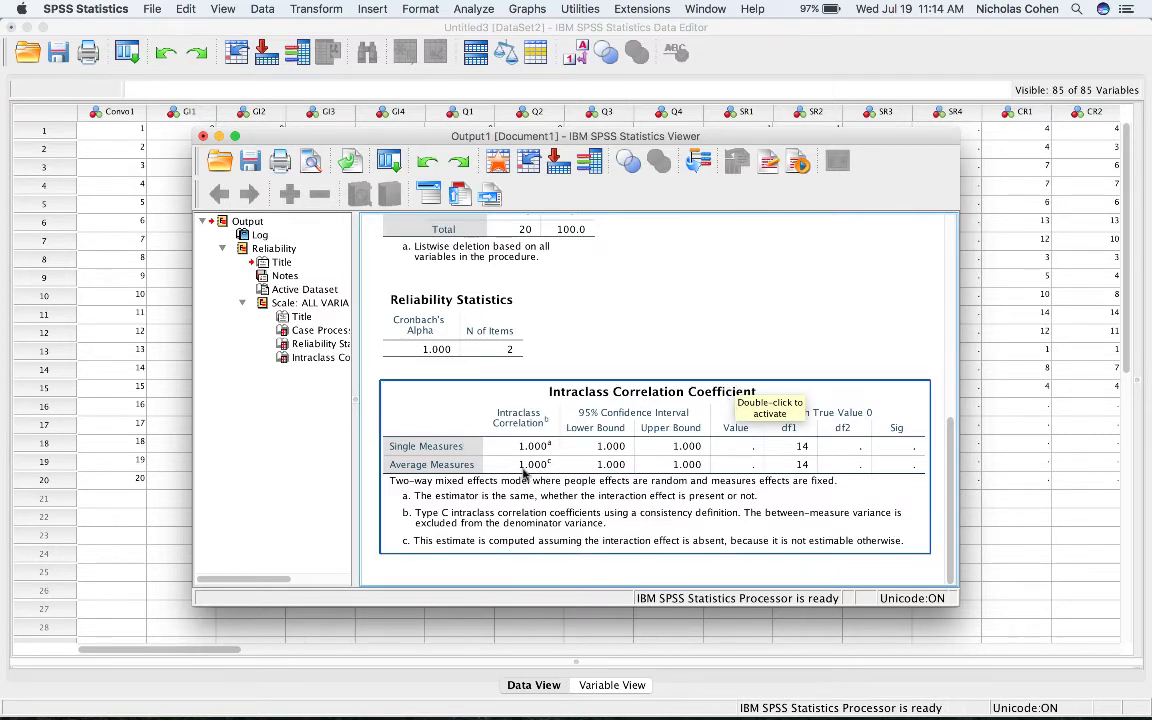
left_click(535, 329)
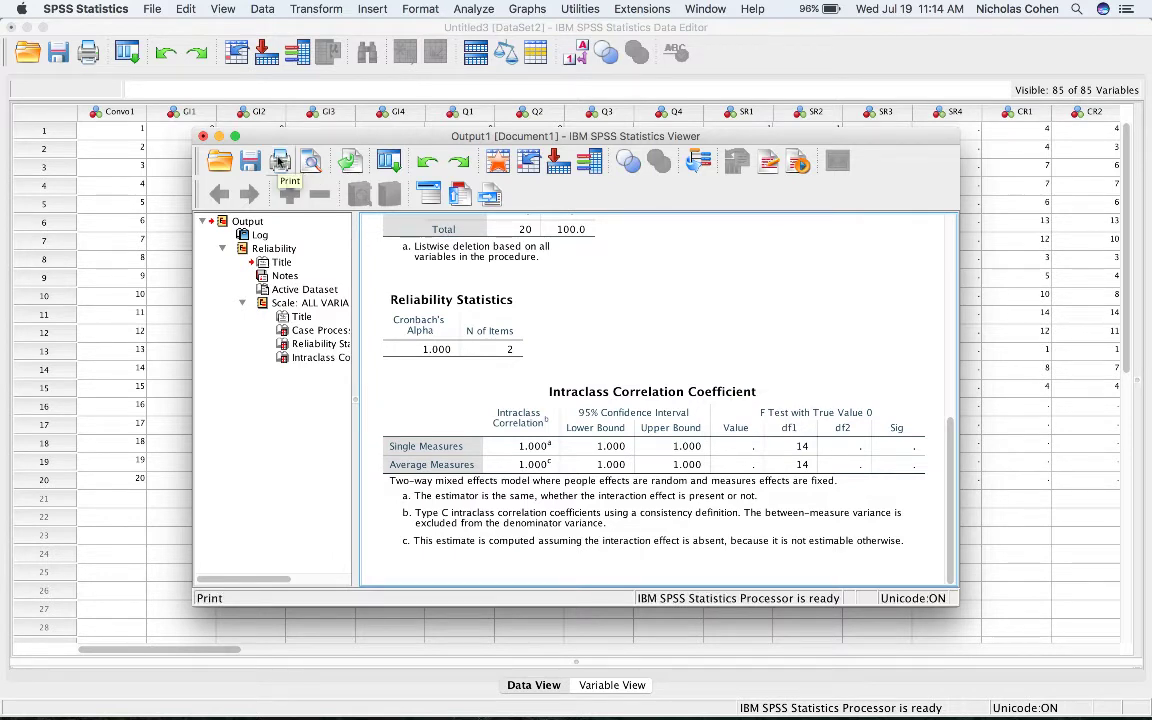
Save the output as First 15 Conversations.spv
left_click(251, 168)
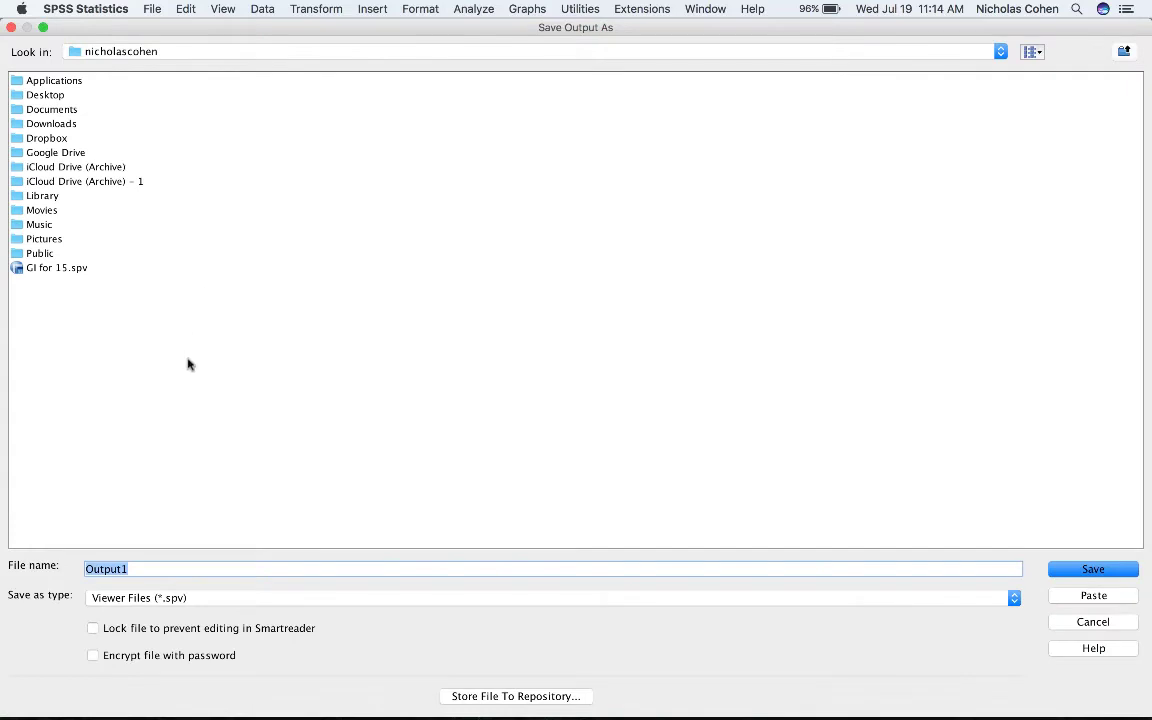
type("First 15 Conv")
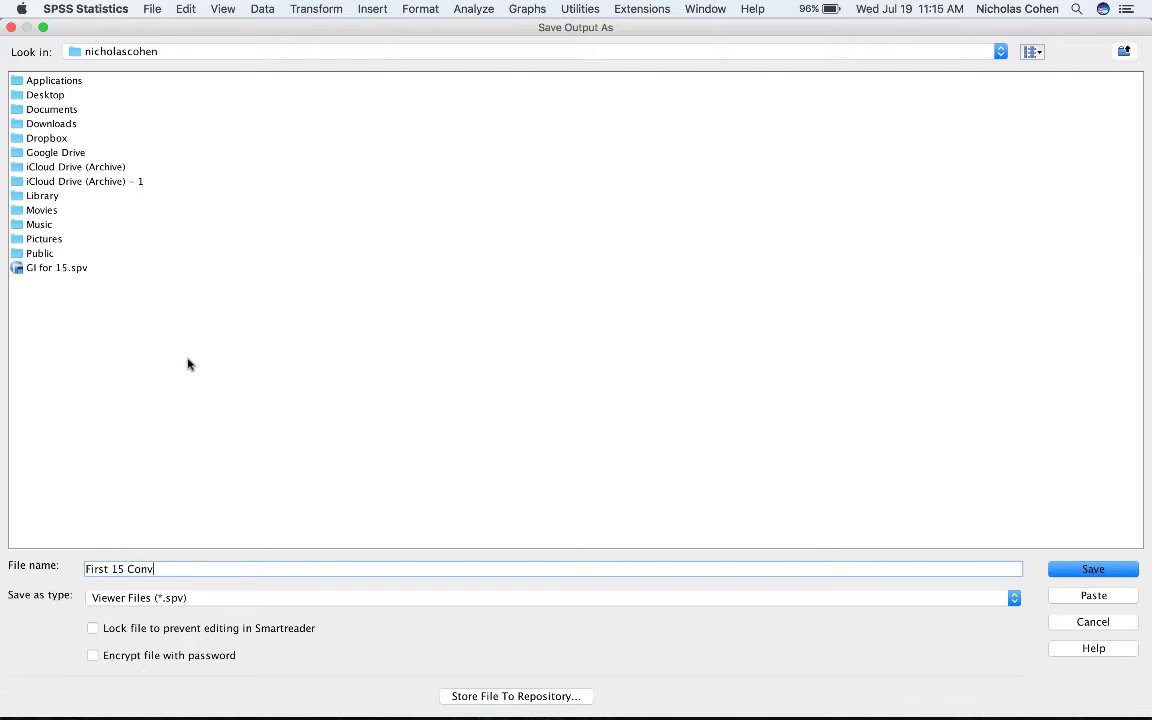
type("ersations")
left_click(1093, 569)
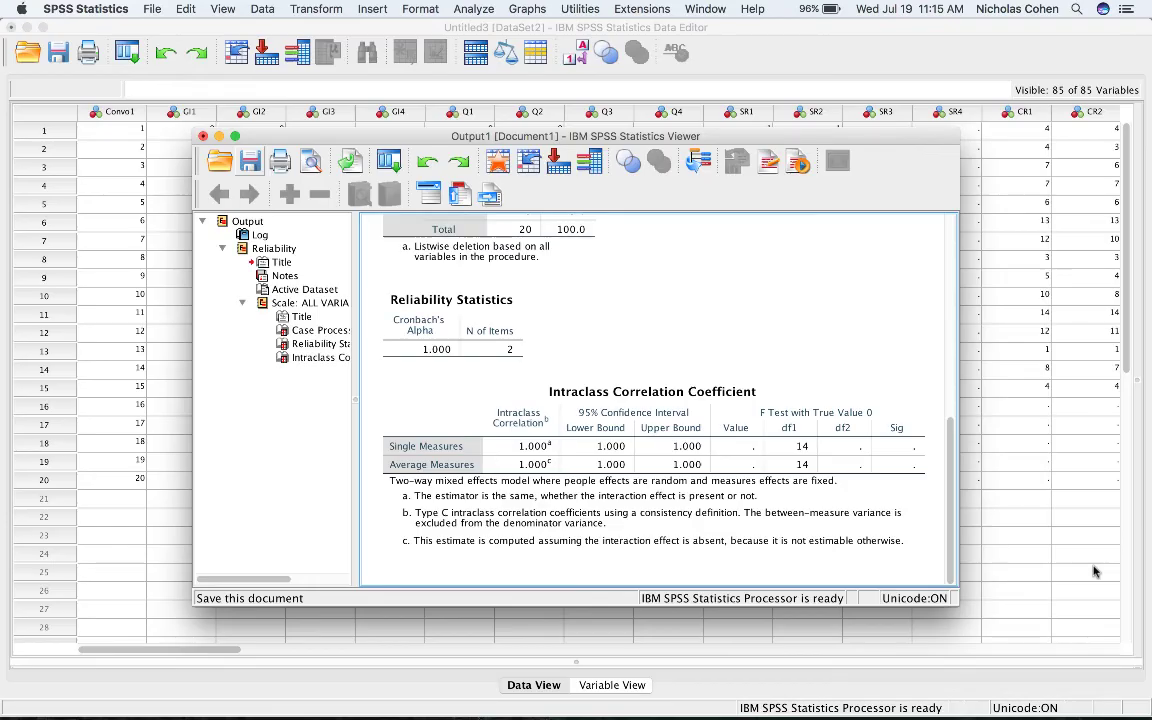
Select and deselect the Intraclass Correlation Coefficient table, then move the Viewer window lower
left_click(922, 490)
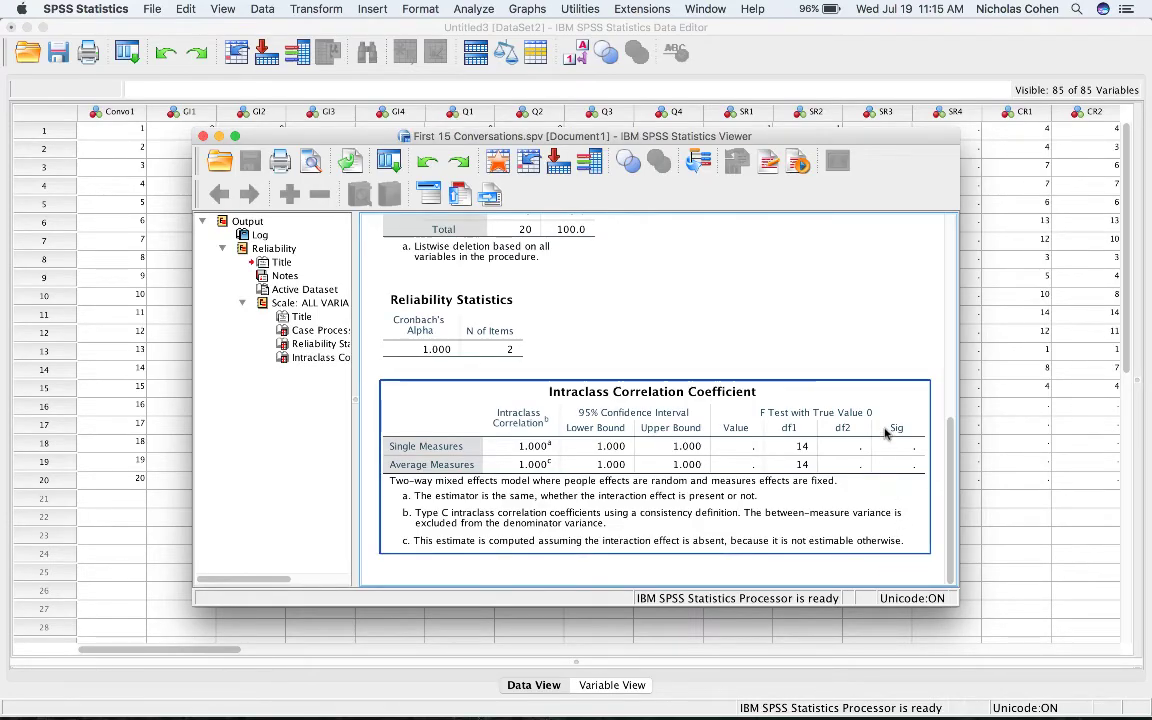
left_click(774, 348)
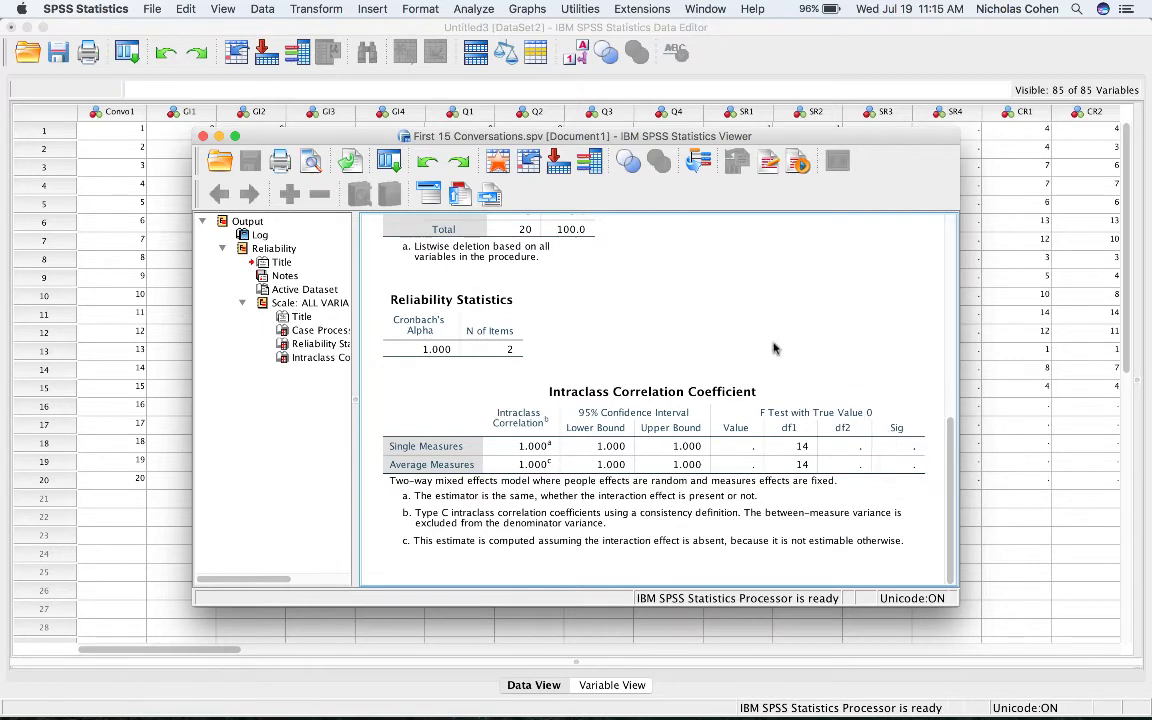
mouse_move(540, 133)
left_mouse_down()
mouse_move(539, 273)
mouse_move(530, 148)
left_mouse_up()
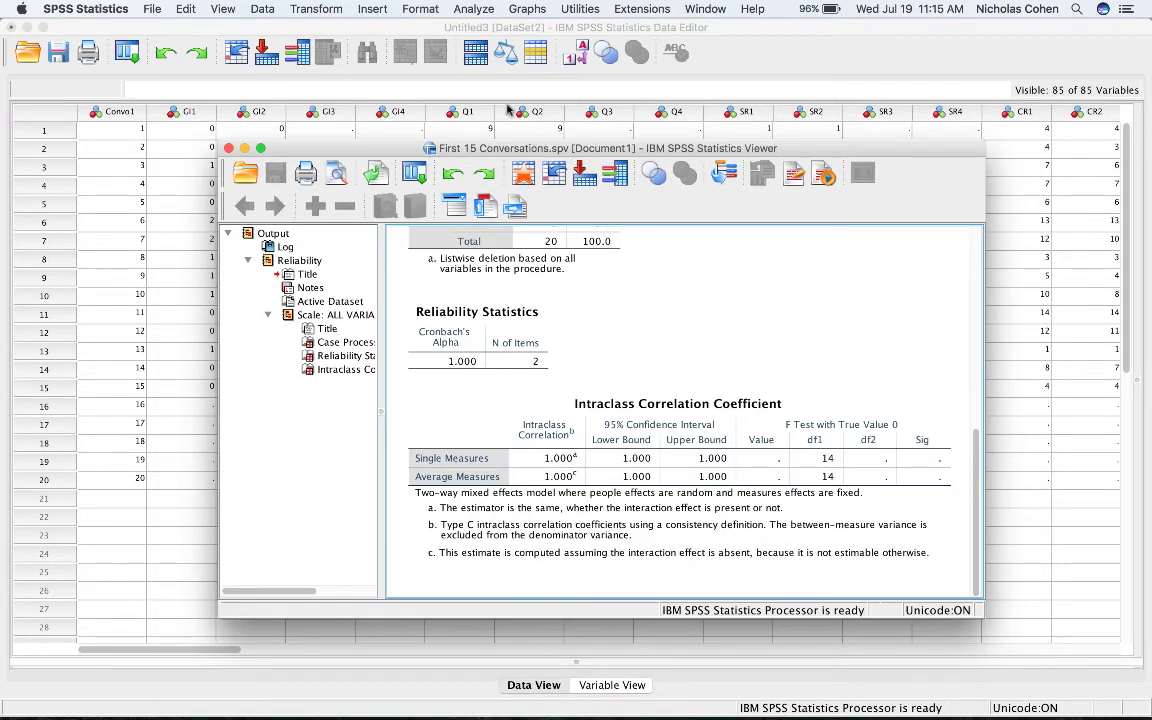
Reopen Reliability Analysis and remove GI-1 and GI-2 from the Items list
left_click(471, 9)
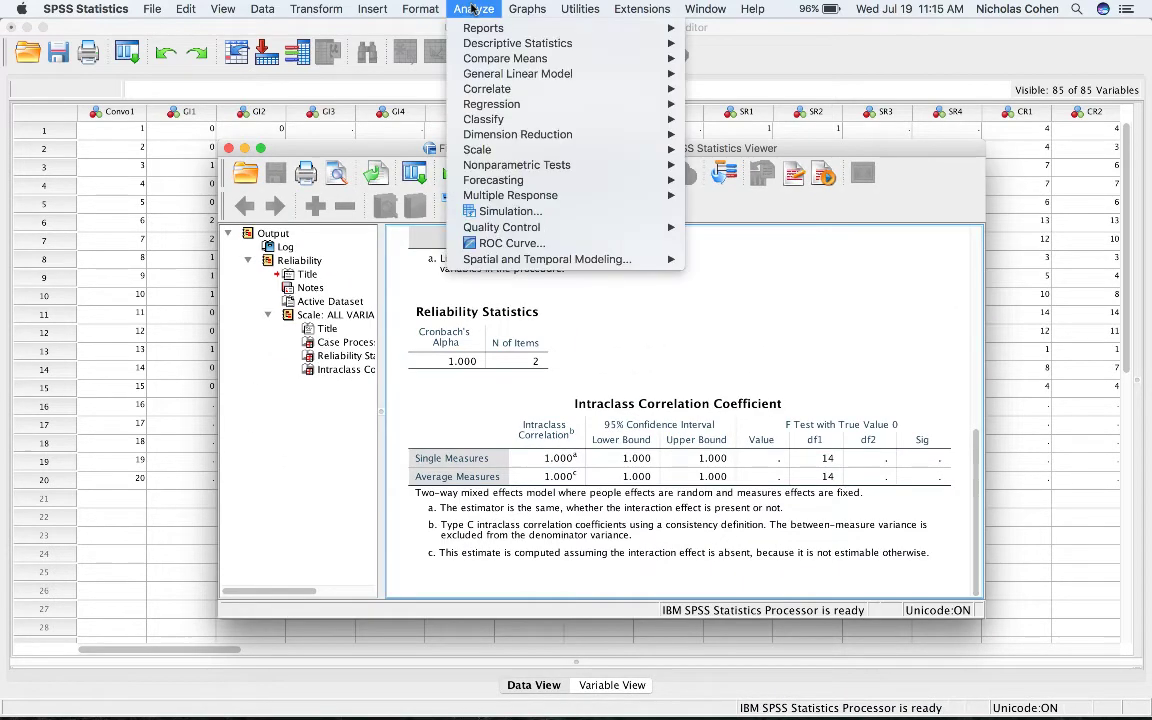
mouse_move(448, 148)
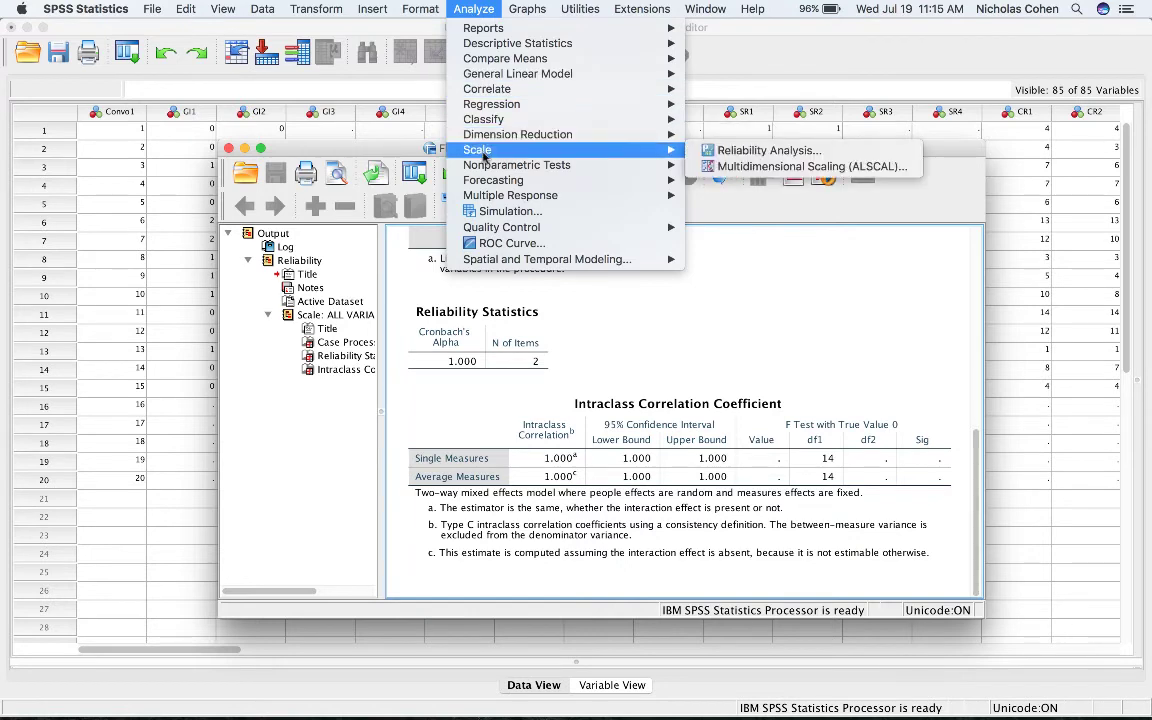
left_click(720, 152)
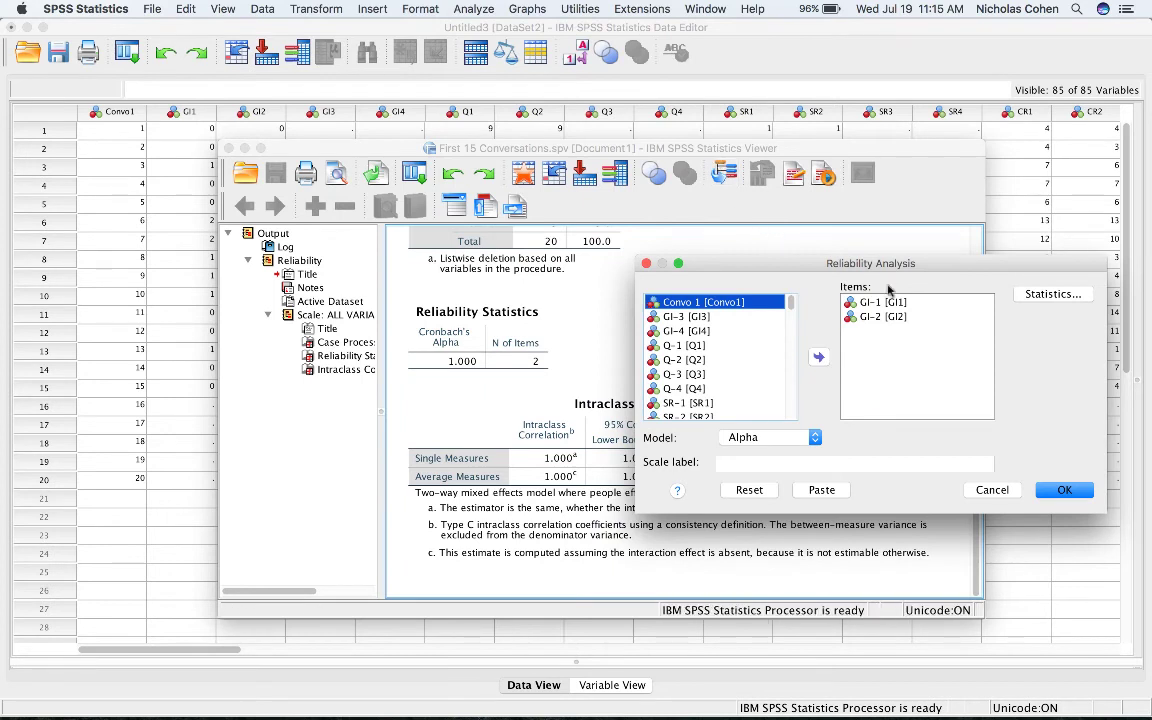
left_click(884, 303)
double_click(876, 303)
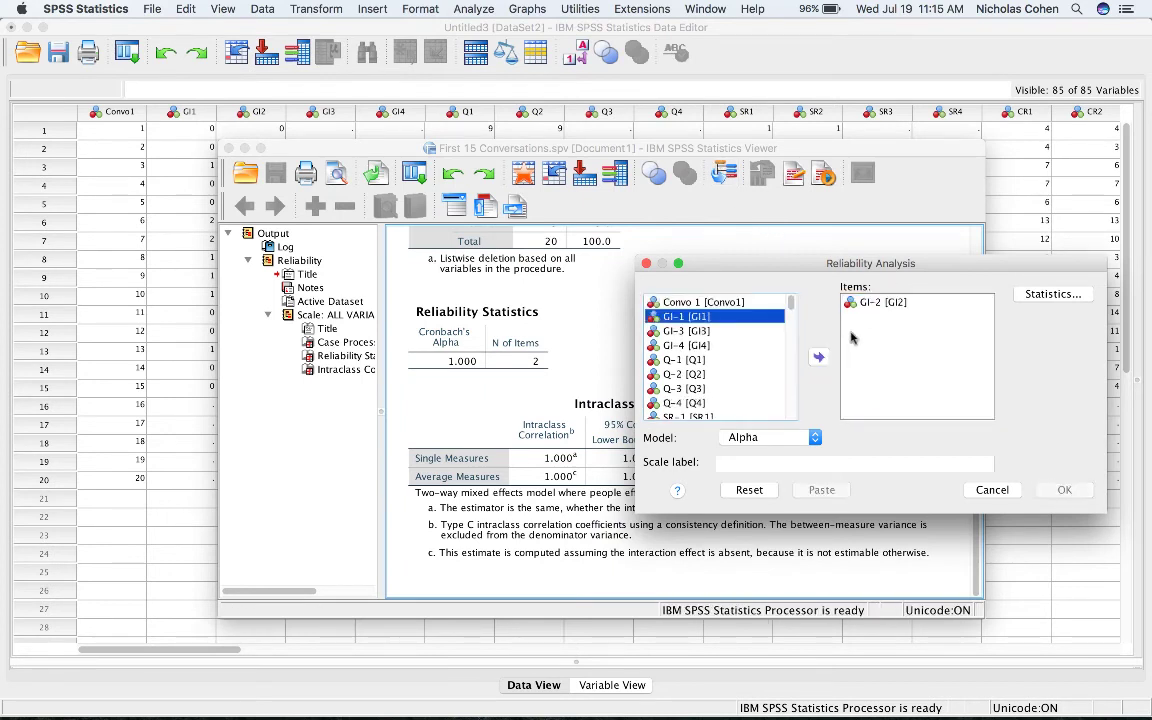
double_click(873, 304)
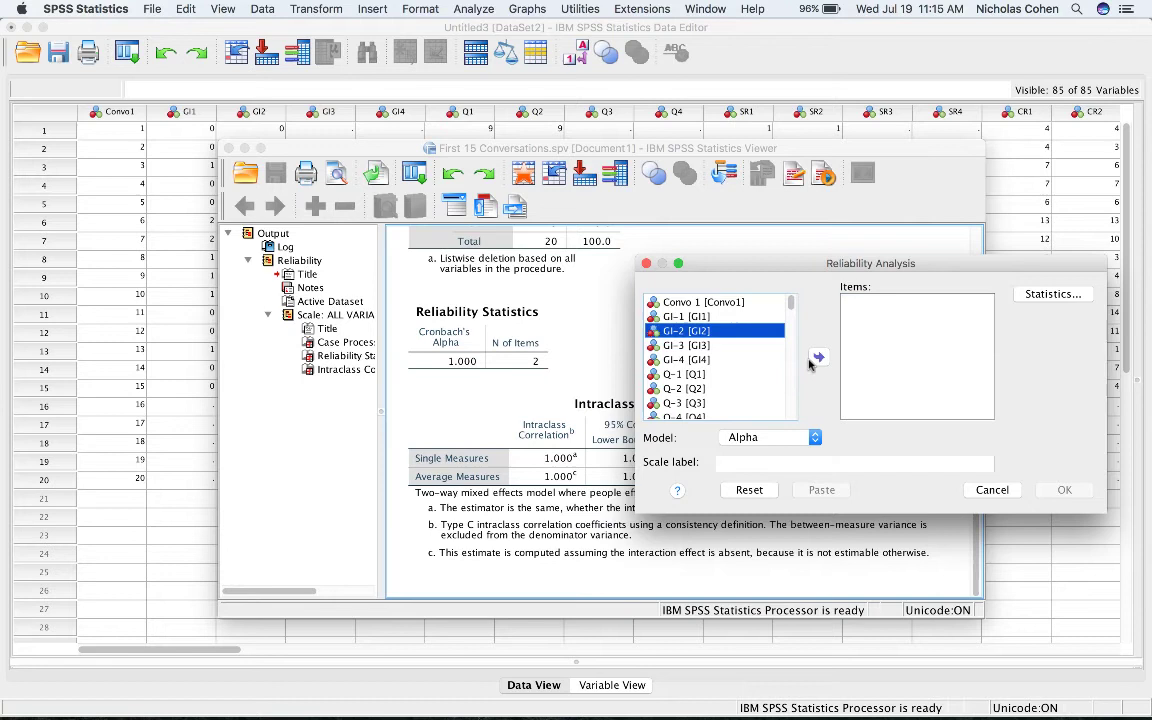
Move Q-1 and Q-2 into the Items list
left_click(688, 377)
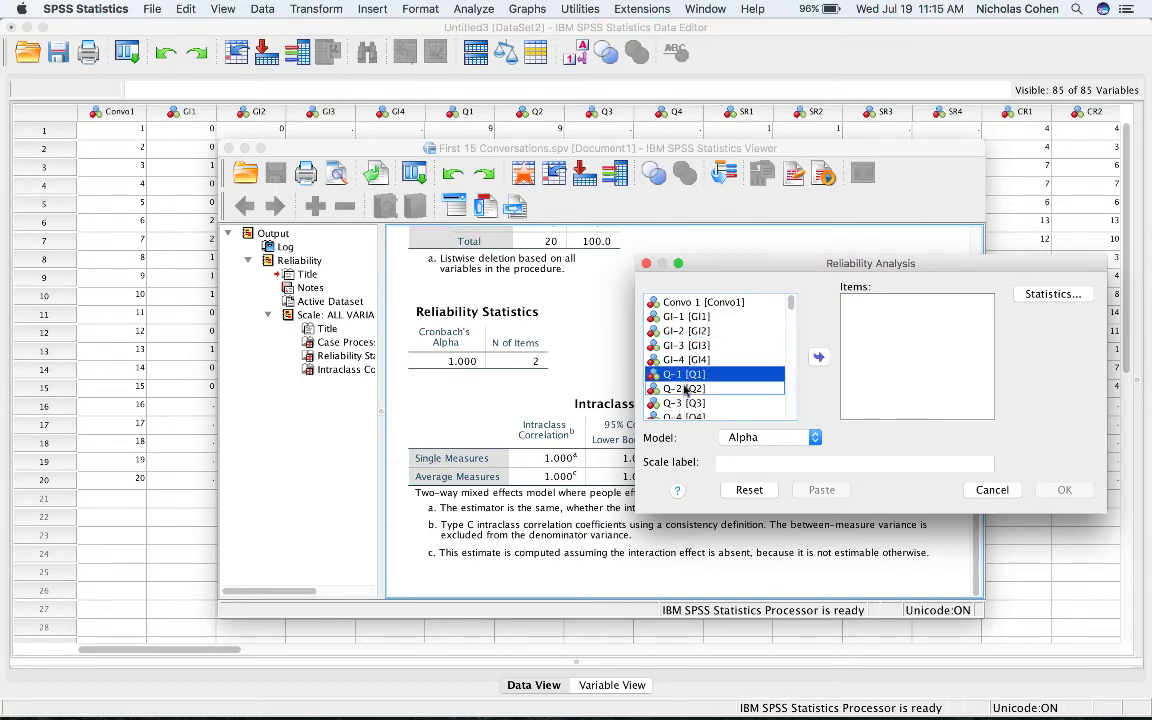
left_click(684, 389, "shift")
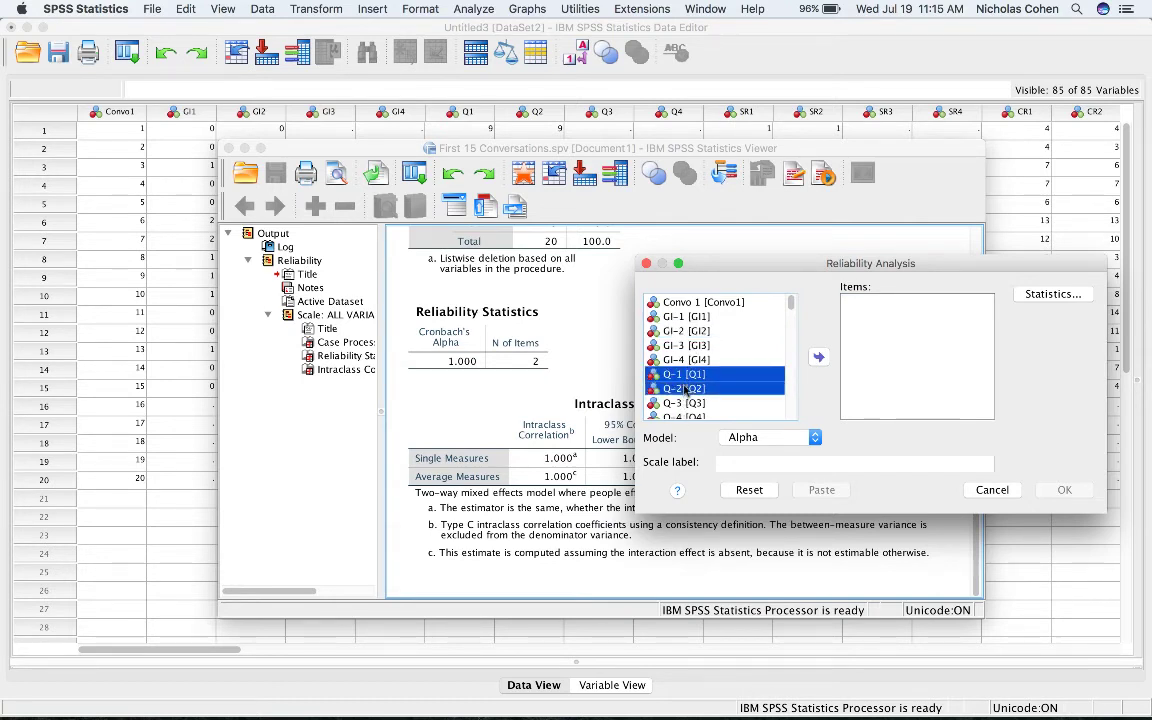
left_click(819, 358)
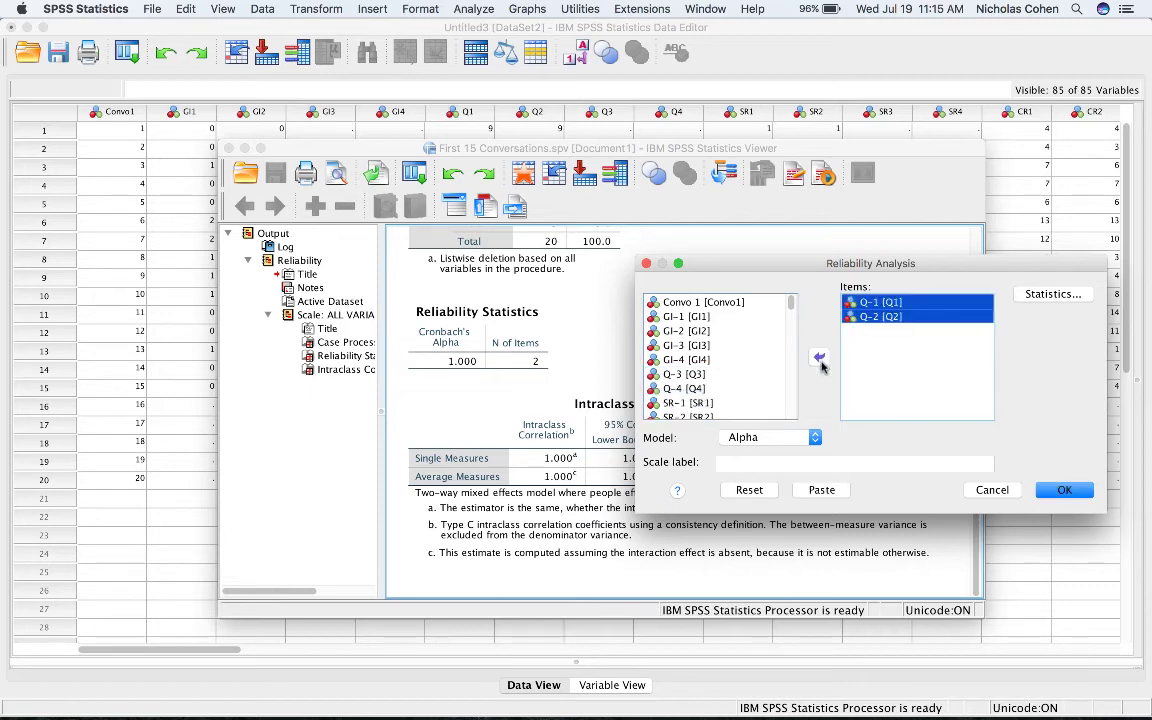
Run the Q-1/Q-2 analysis keeping the Two-Way Mixed, Consistency intraclass correlation checked
left_click(1056, 293)
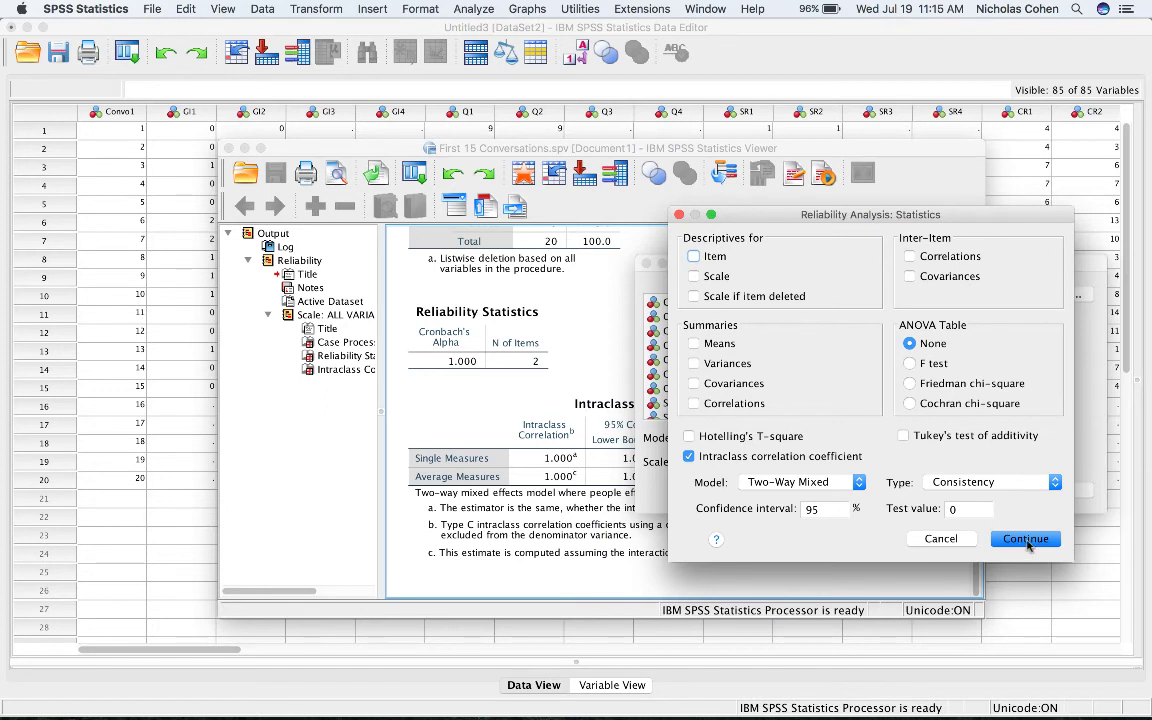
left_click(1027, 541)
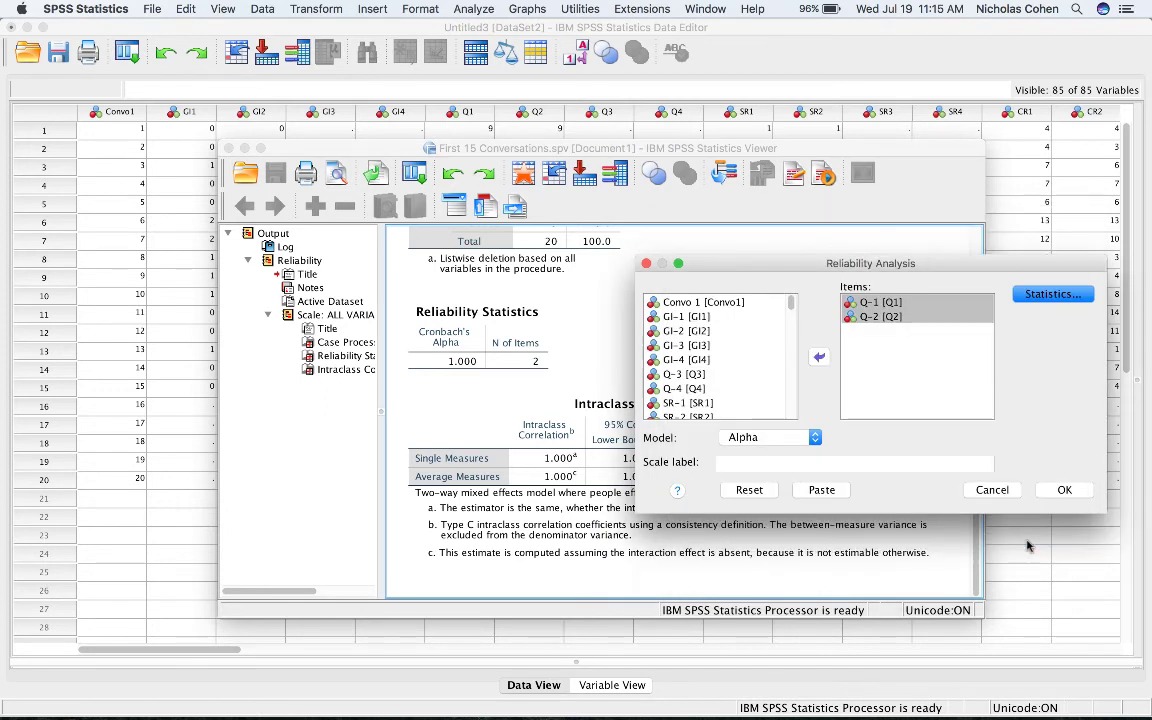
left_click(1066, 492)
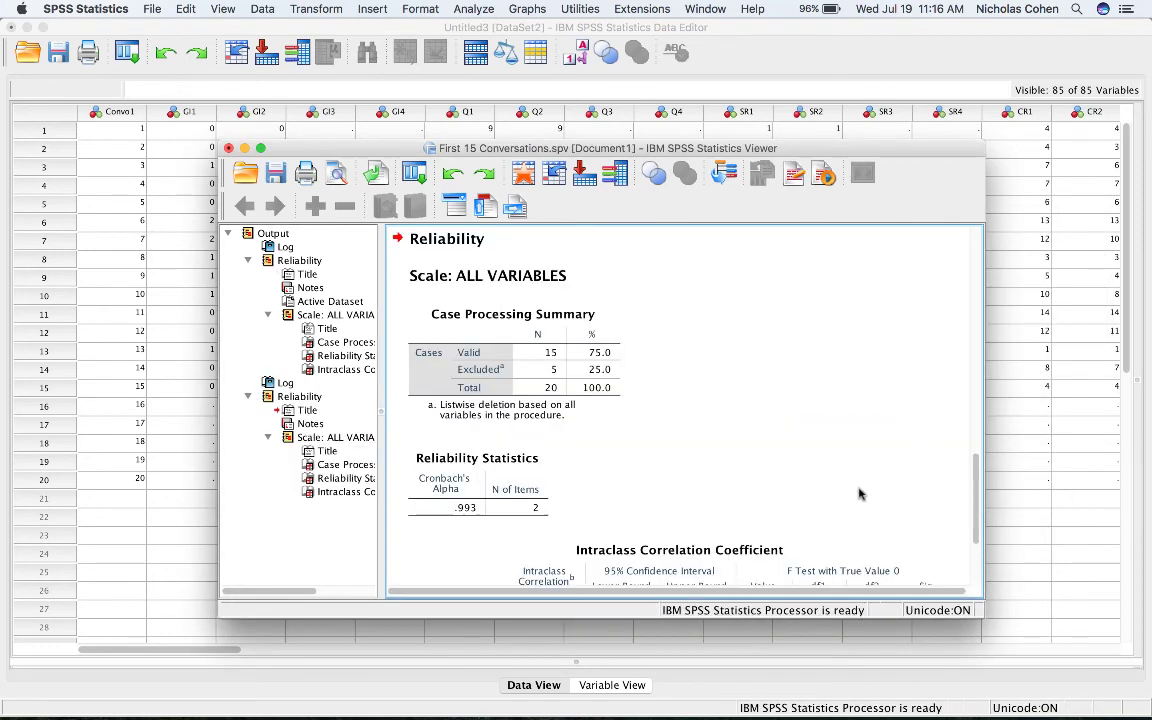
scroll(858, 493, "down", 5)
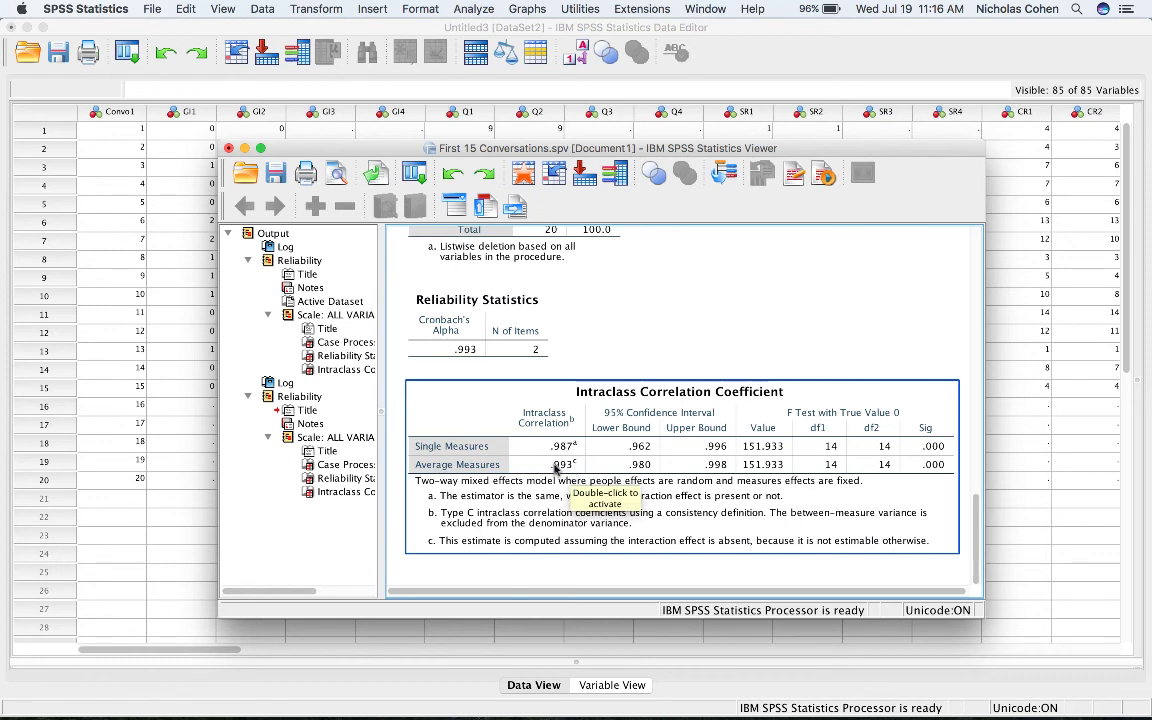
scroll(555, 469, "up", 8)
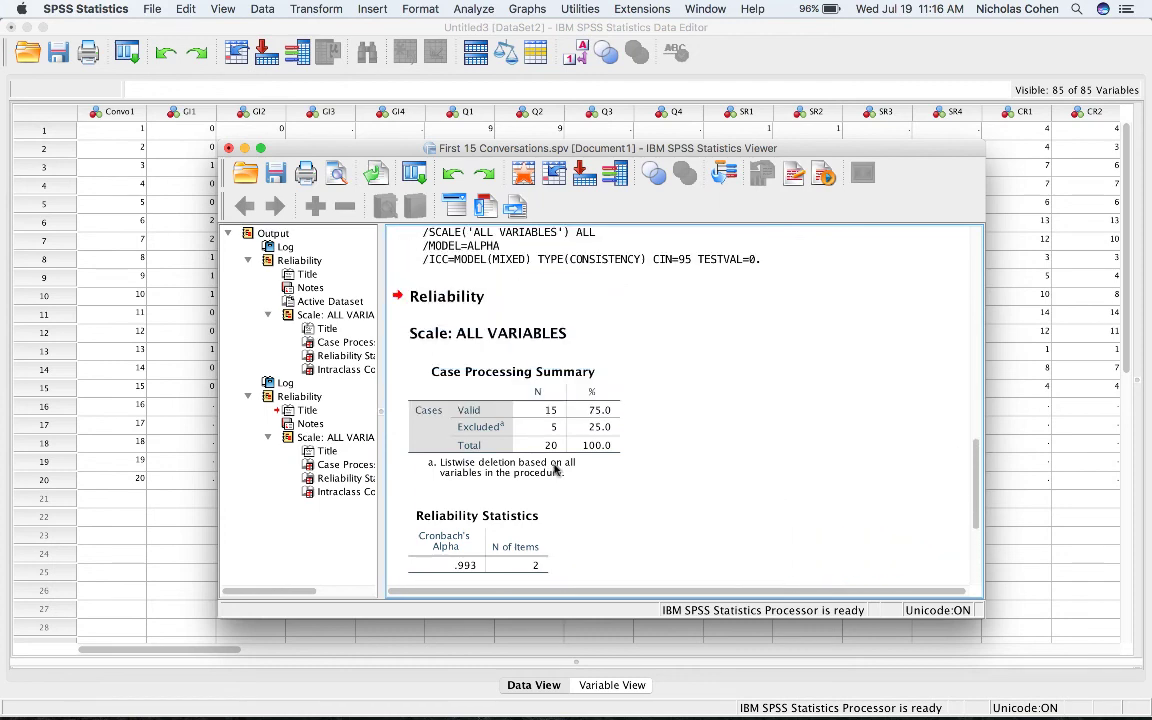
scroll(555, 469, "down", 8)
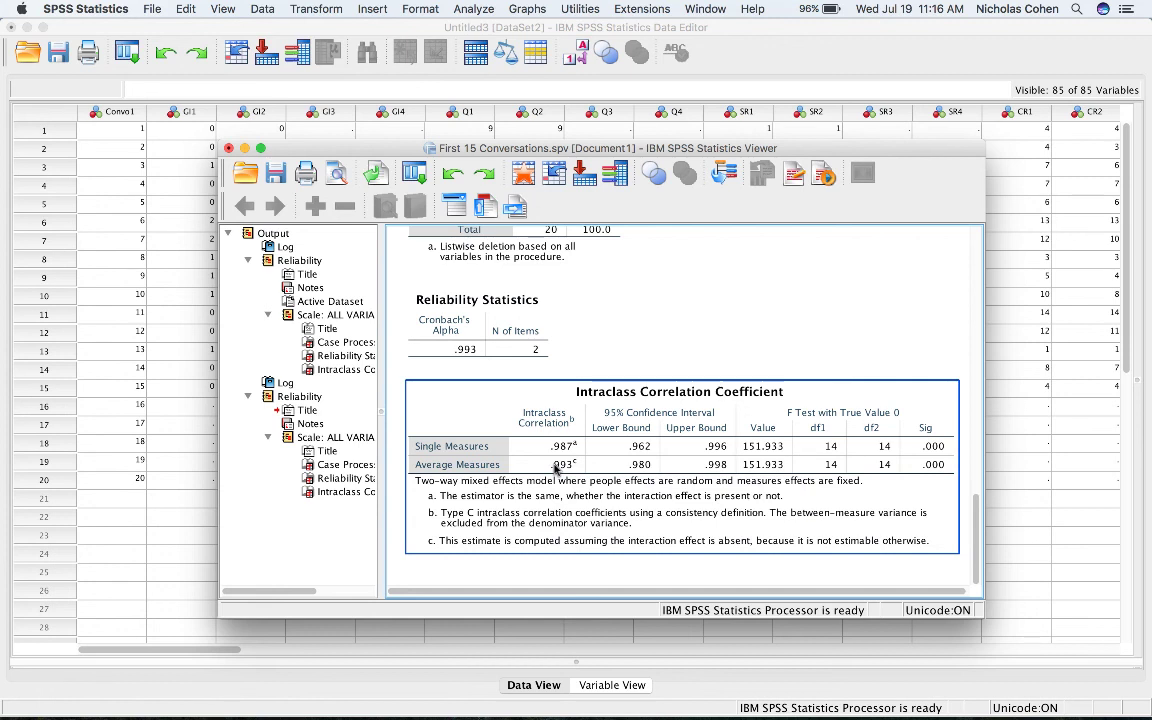
left_click(392, 340)
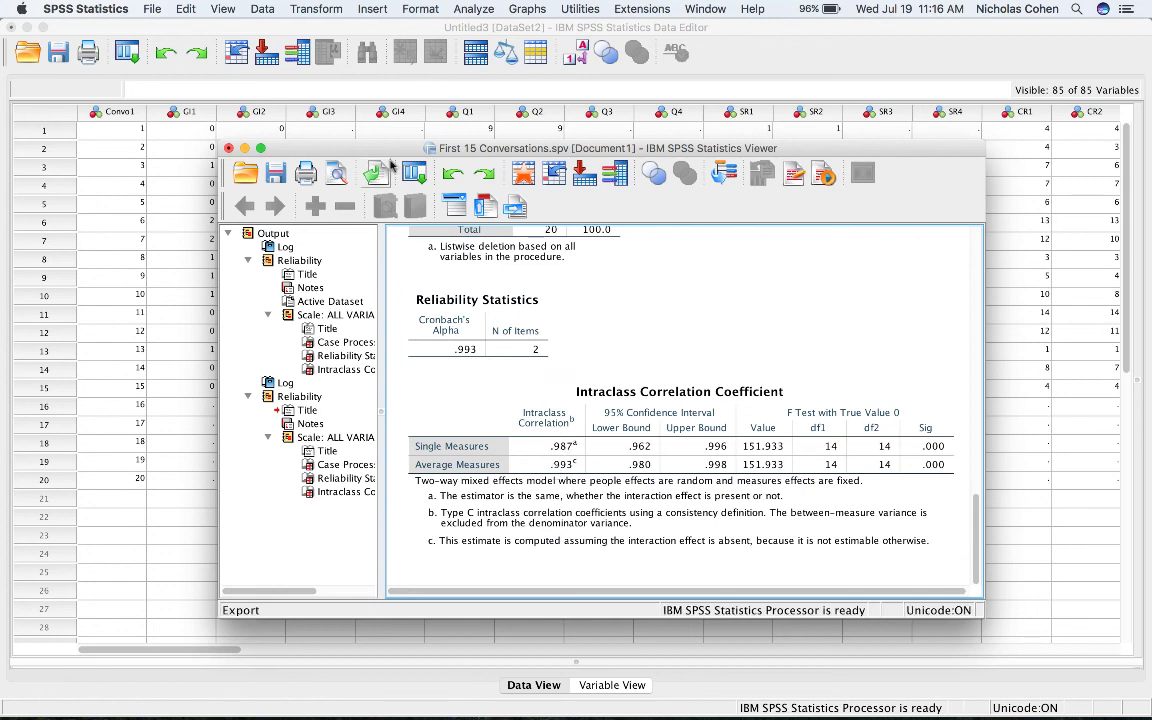